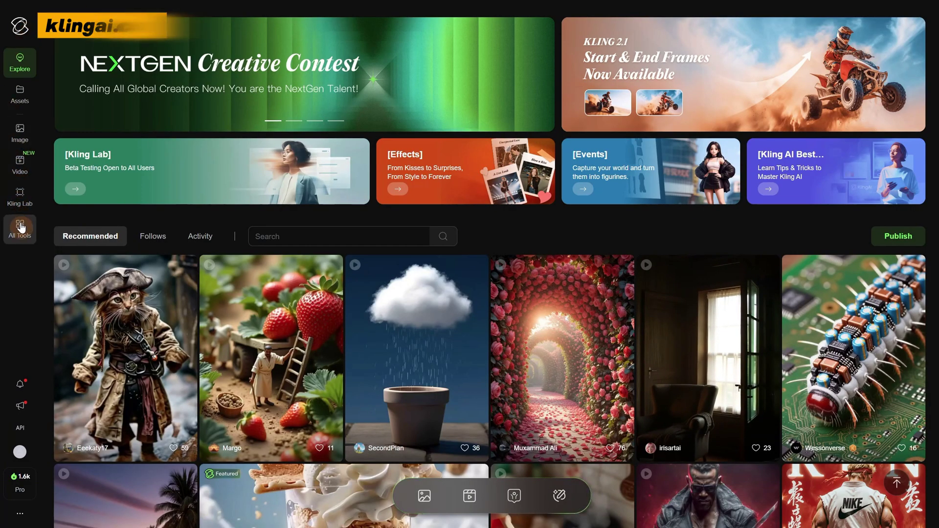
Open Kling AI's AI Video Generator on the Image to Video tab
click(22, 169)
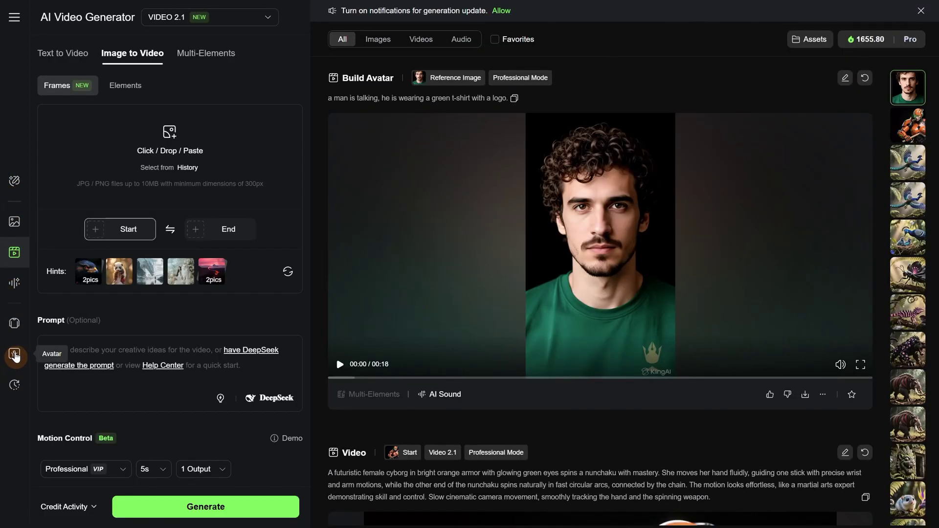
Start a Build Avatar with Man.jpg as the face image, then bring up the audio file picker
click(14, 356)
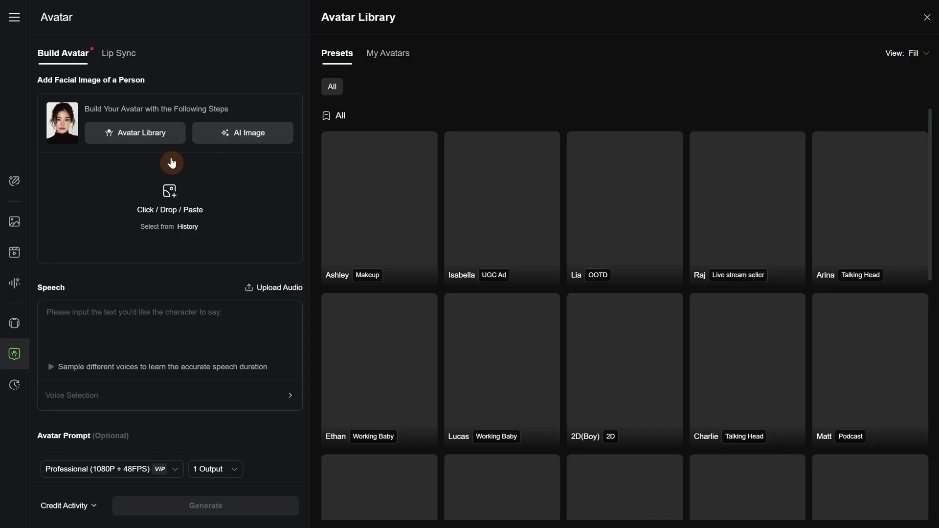
click(147, 214)
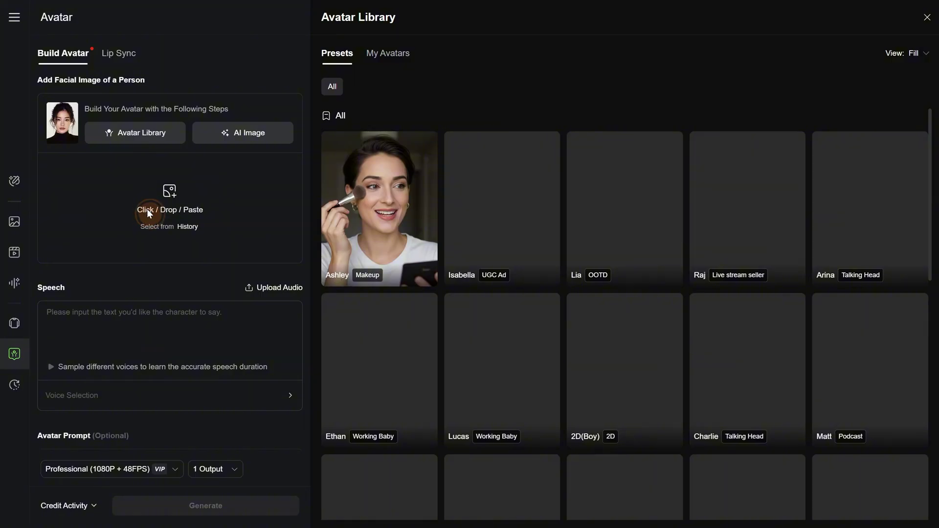
click(211, 135)
double_click(211, 135)
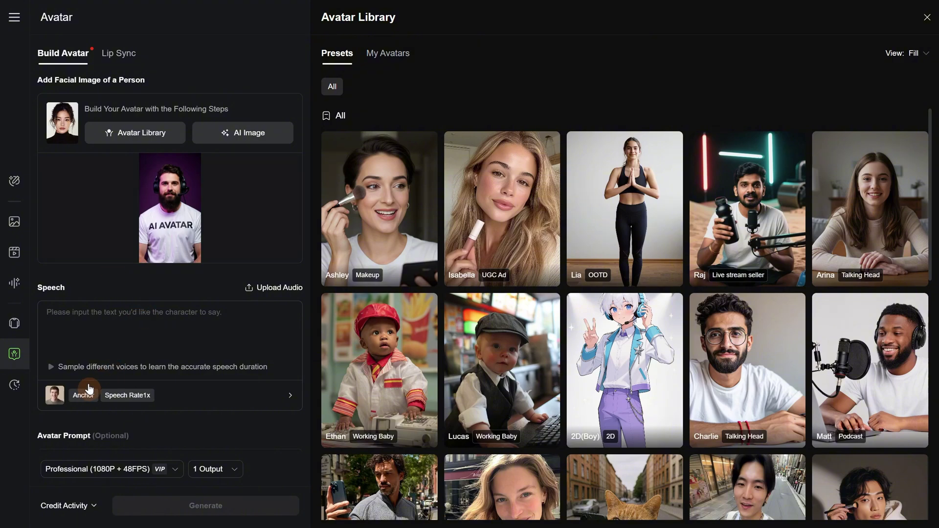
click(288, 290)
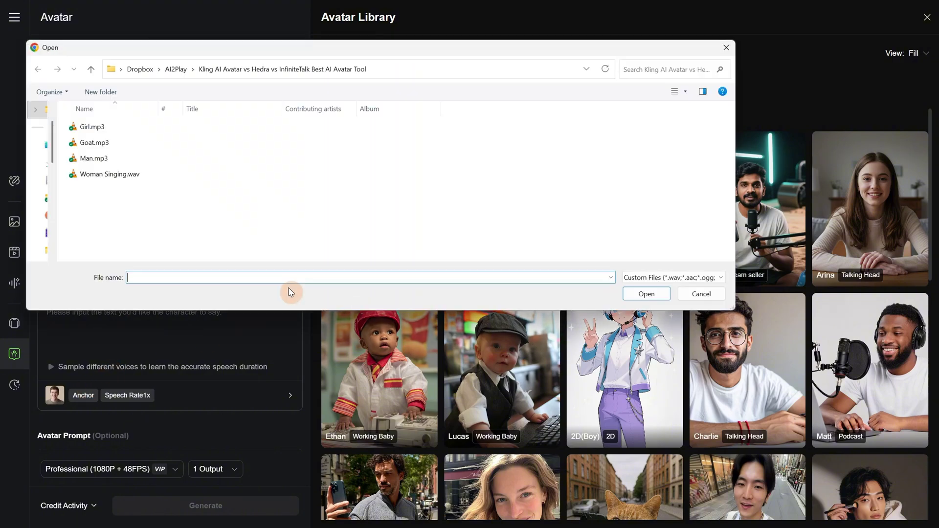
Add Man.mp3 as the avatar's speech and replace the Avatar Prompt with the bearded headset man description
double_click(98, 158)
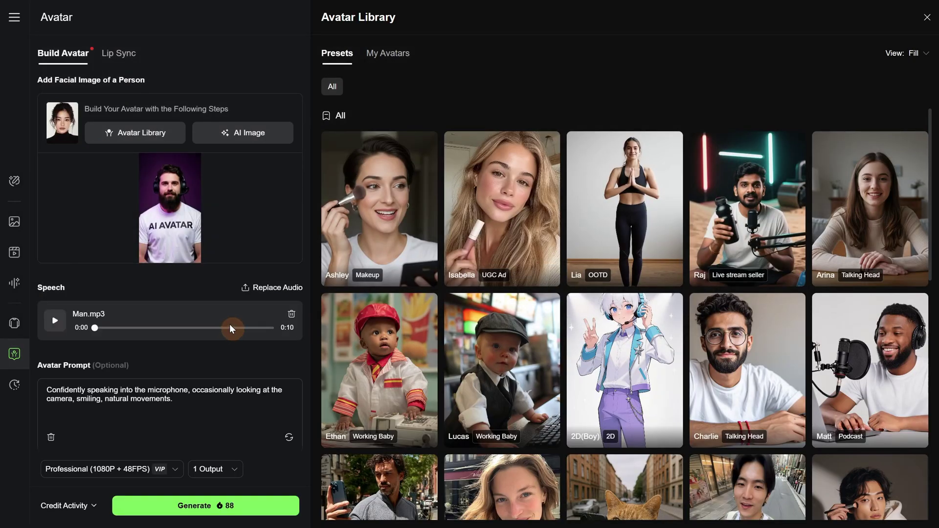
scroll(220, 342, down, 1)
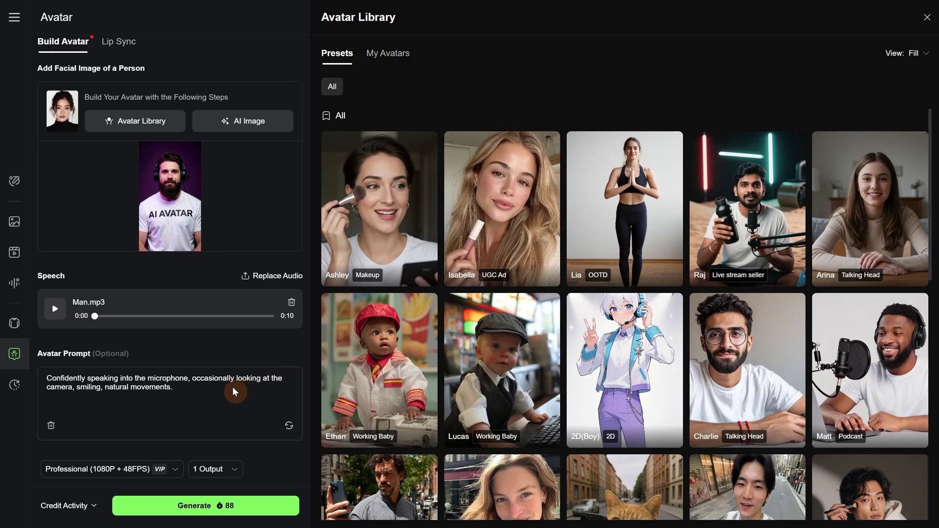
drag(233, 386, 31, 376)
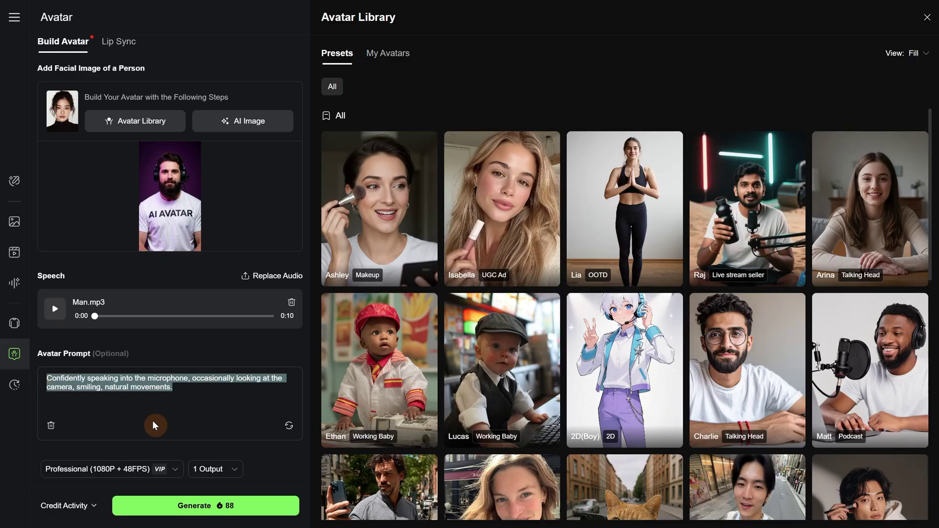
text(A man with a beard wearing a headset speaks directly to the camera)
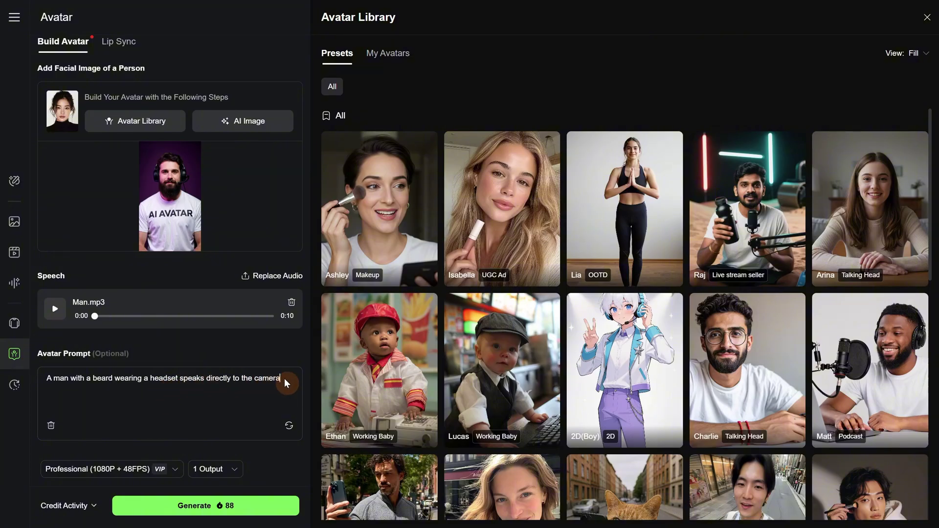
Keep Professional (1080P + 48FPS) quality and generate the avatar video
click(139, 470)
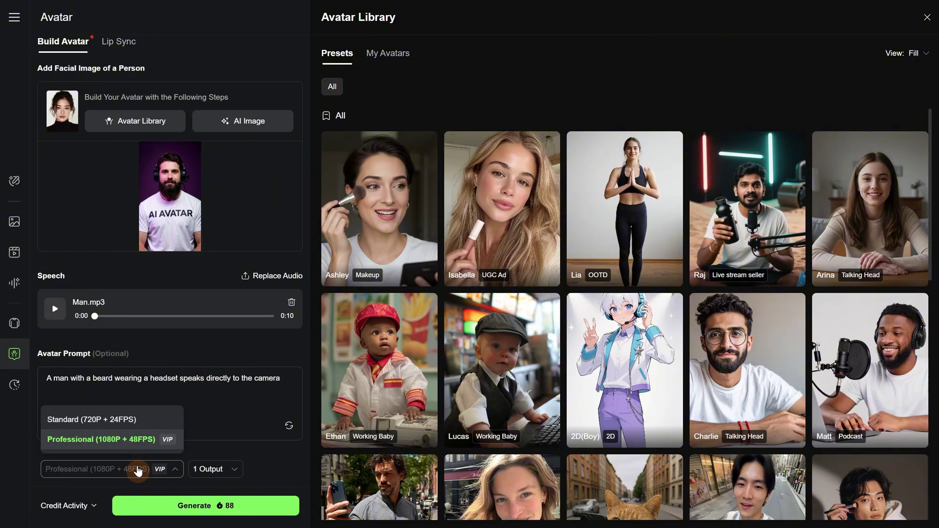
click(97, 441)
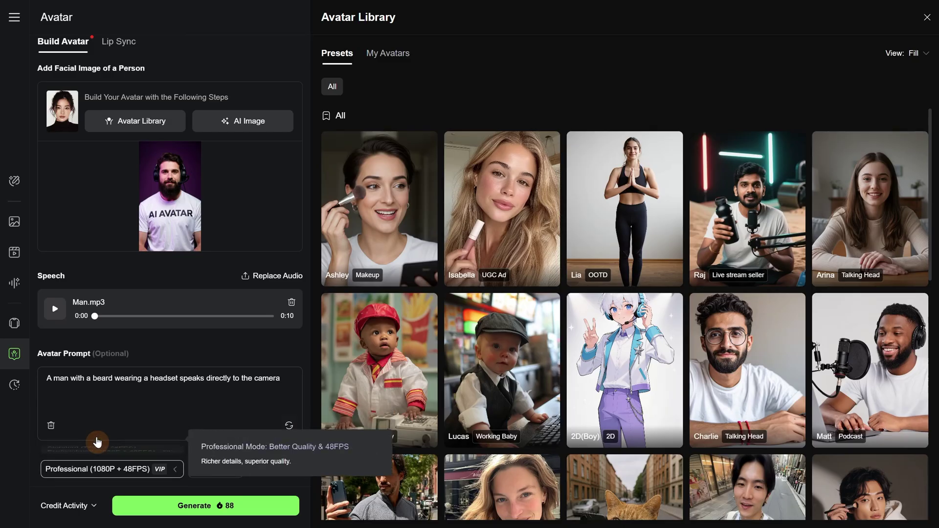
click(231, 508)
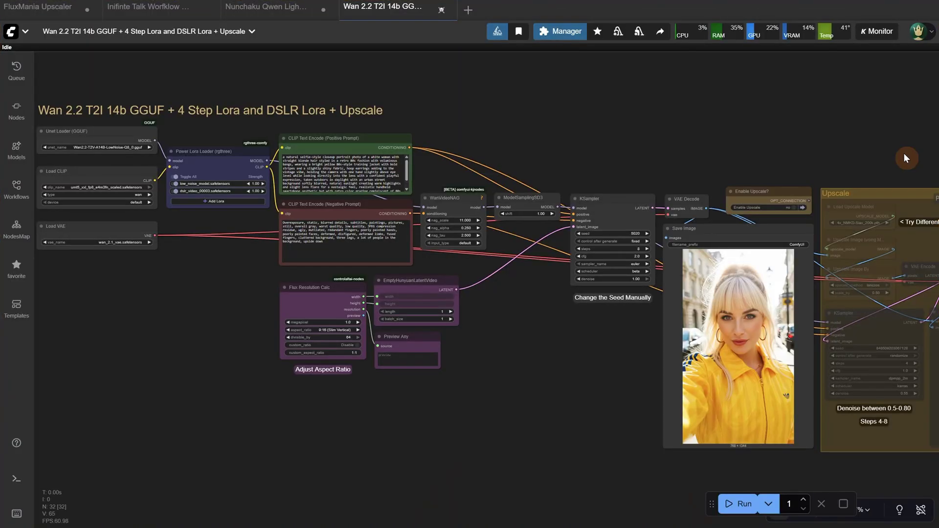
Zoom around the Wan 2.2 T2I workflow to inspect it
scroll(608, 405, up, 5)
scroll(737, 306, up, 3)
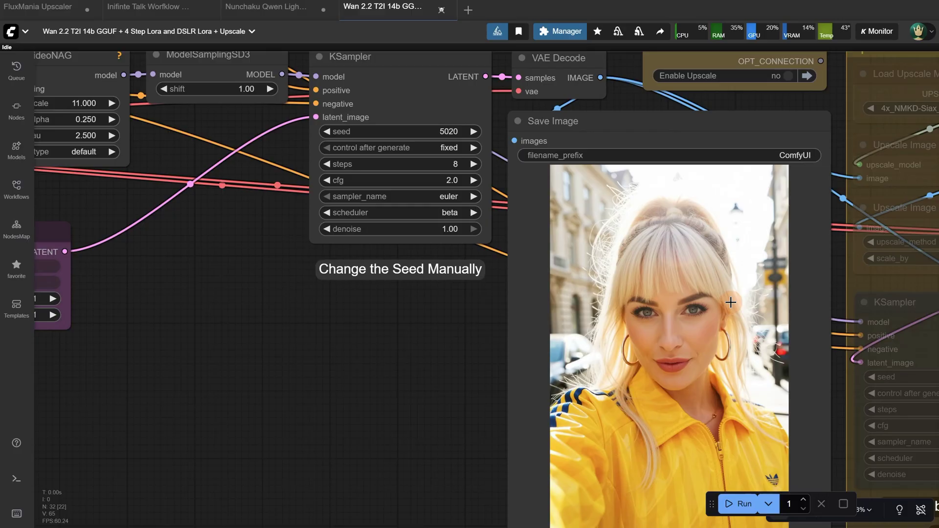
scroll(730, 303, down, 9)
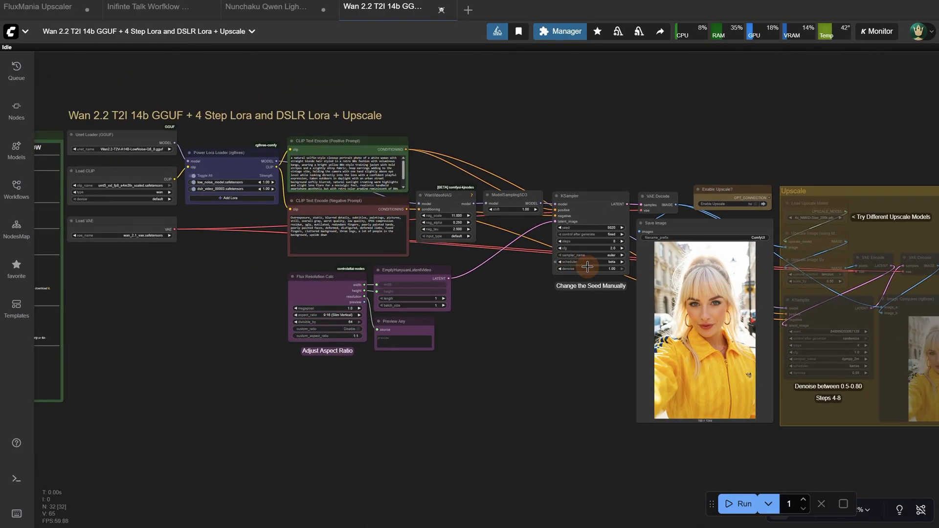
scroll(611, 284, up, 3)
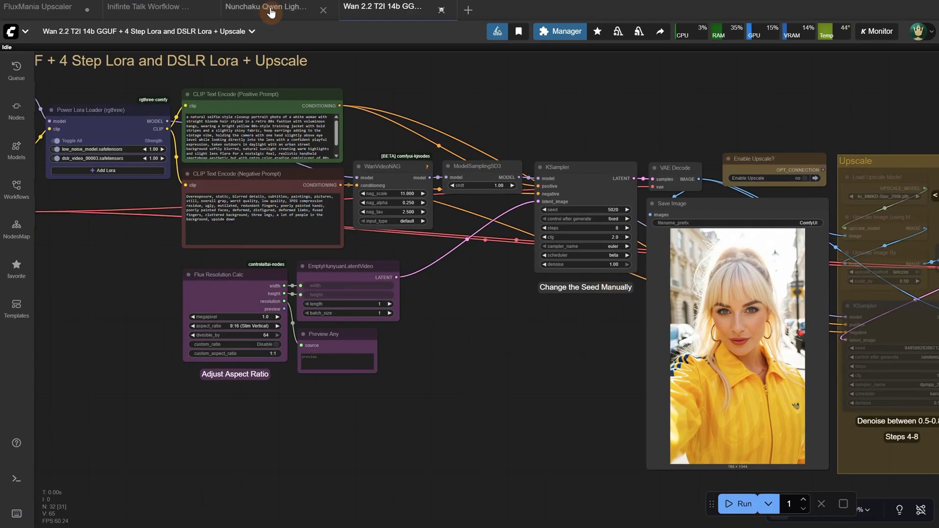
Switch to the Nunchaku Qwen Lightning workflow and frame its sampler and goat warrior image
click(271, 12)
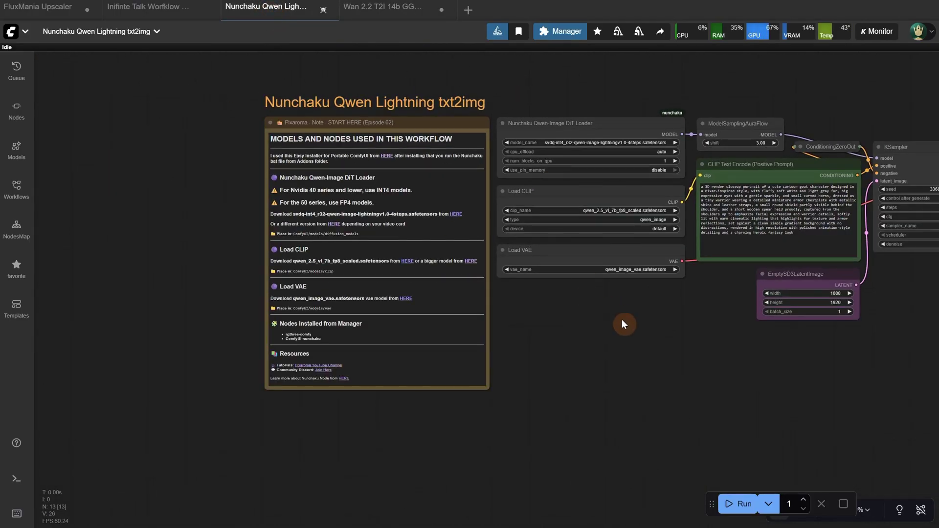
drag(621, 319, 313, 334)
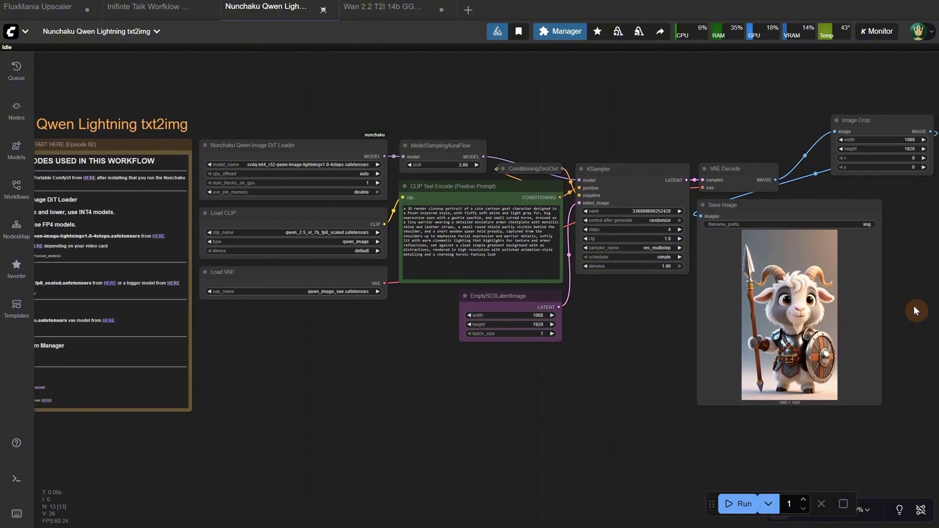
scroll(910, 296, up, 10)
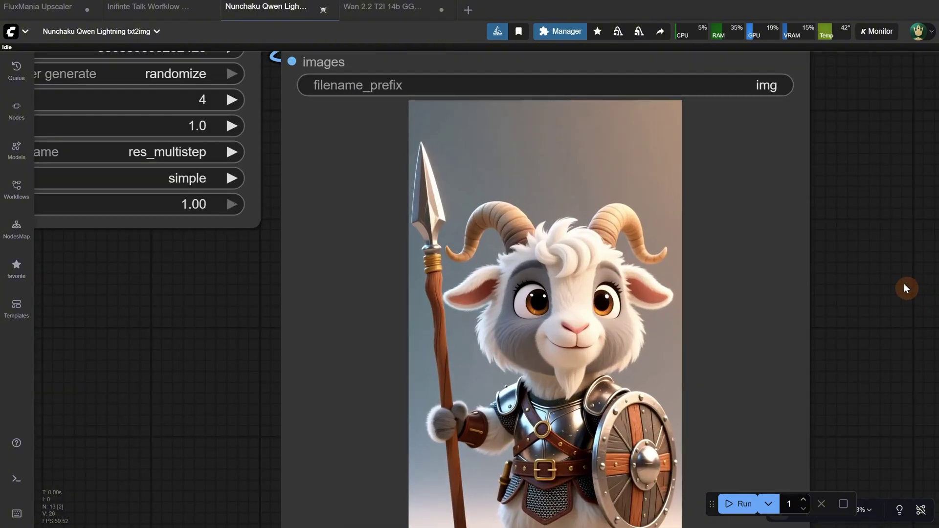
scroll(904, 283, down, 6)
drag(903, 277, 886, 290)
scroll(738, 280, up, 2)
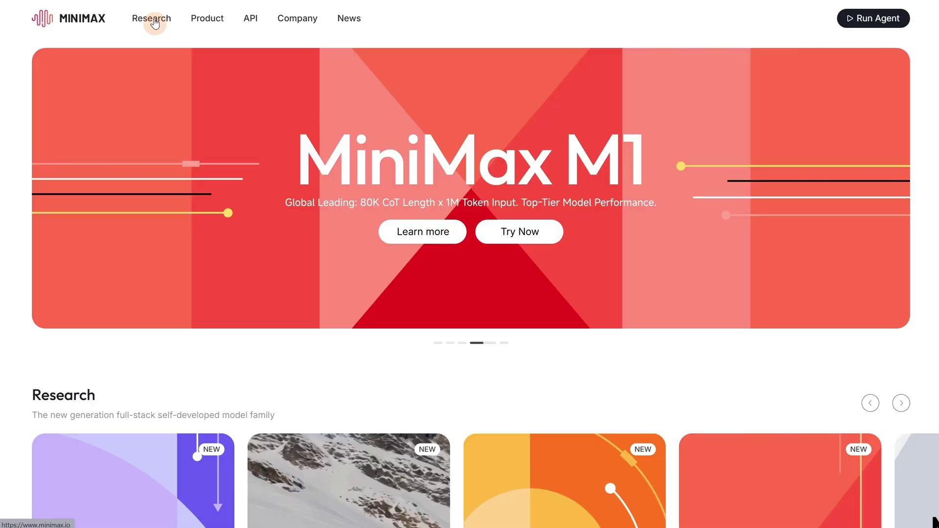
Open MiniMax Audio's Text to Speech page with the Goat Warrior voice
mouse_move(229, 19)
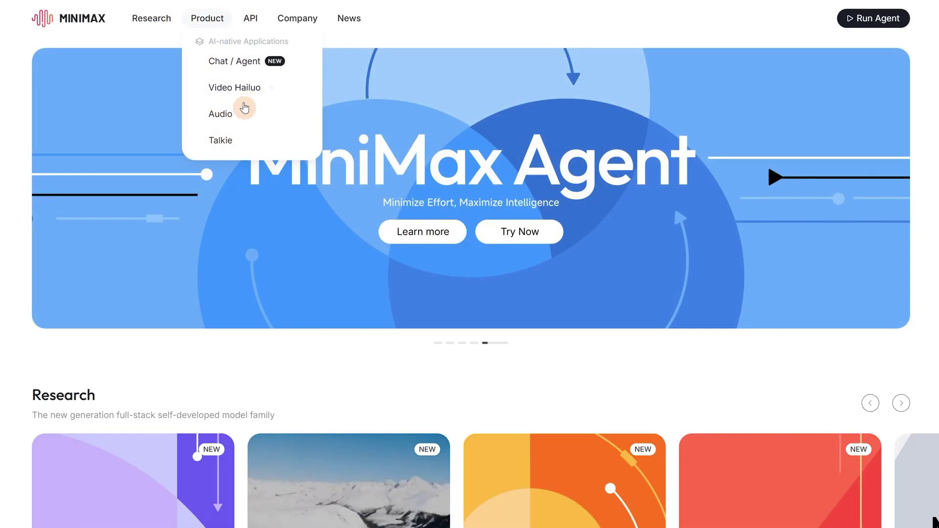
click(230, 115)
click(83, 130)
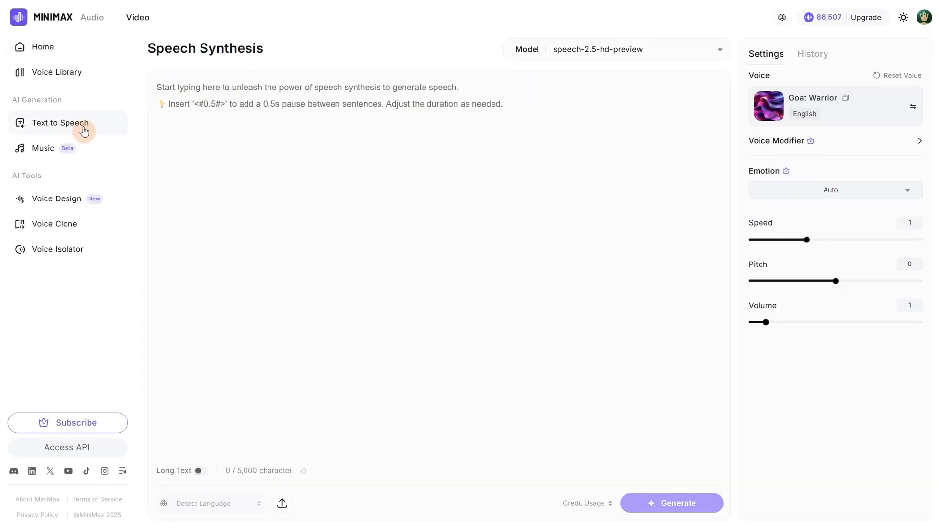
click(333, 84)
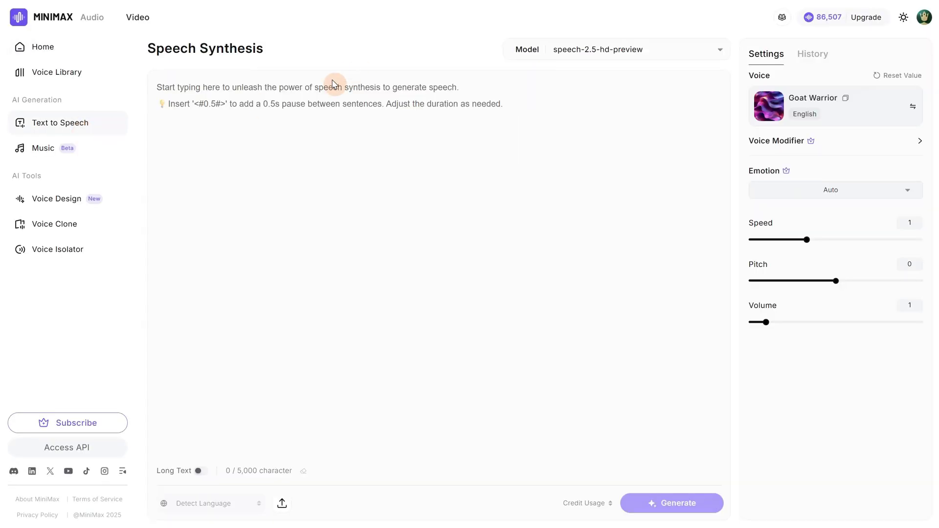
Browse My Voices and the voice Library, then close selection without changing the voice
click(794, 98)
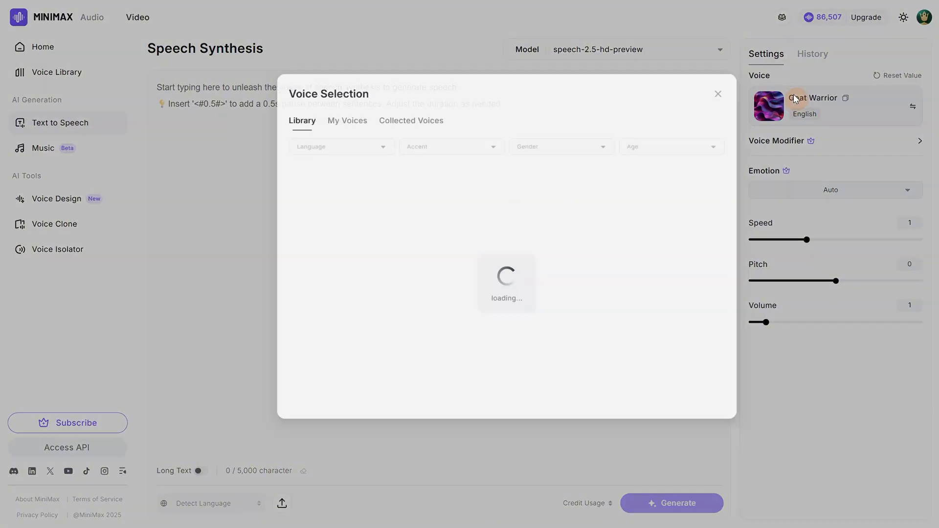
click(296, 124)
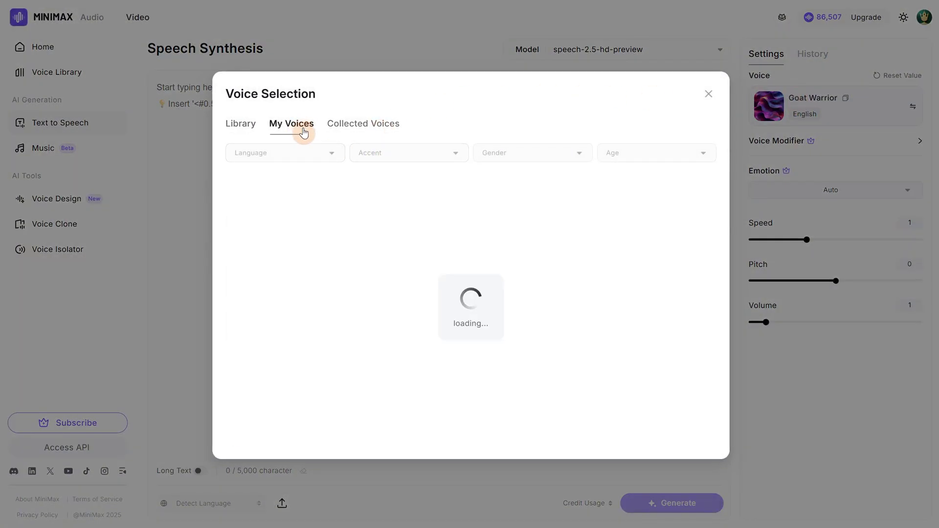
click(246, 127)
scroll(352, 245, down, 5)
scroll(377, 223, up, 3)
scroll(392, 213, down, 10)
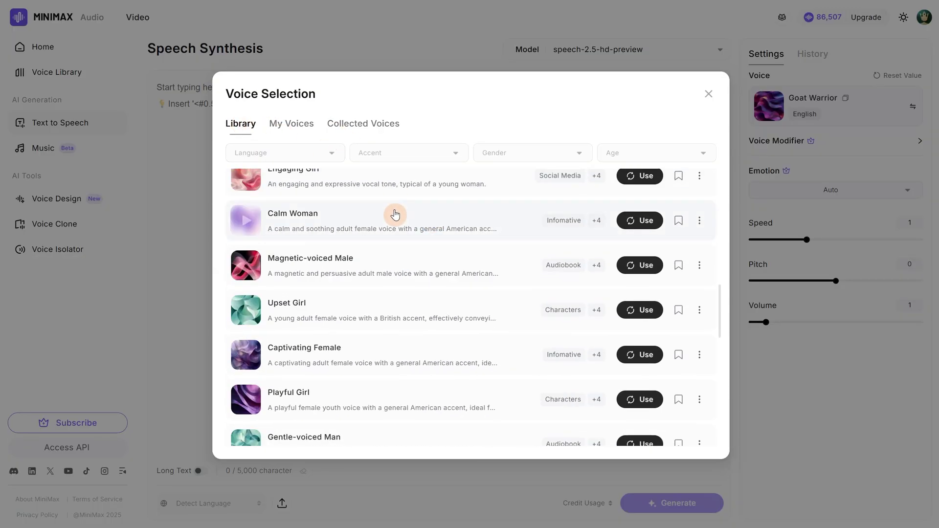
click(710, 95)
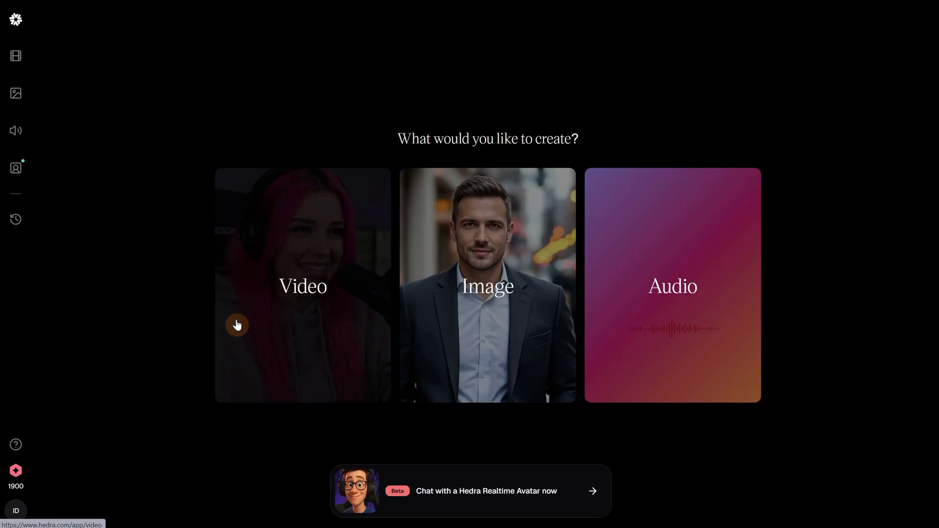
Create a Hedra Character 3 video and upload Man.jpg as its start frame
click(300, 281)
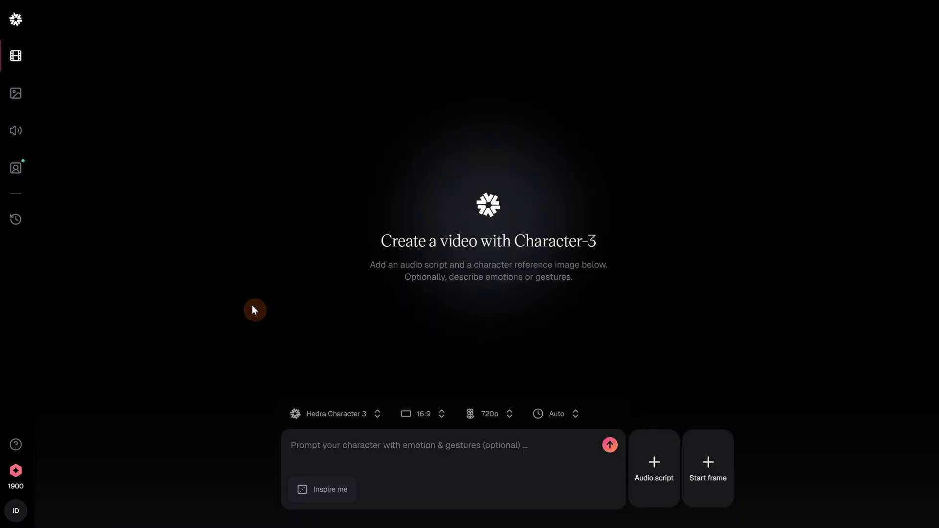
click(344, 415)
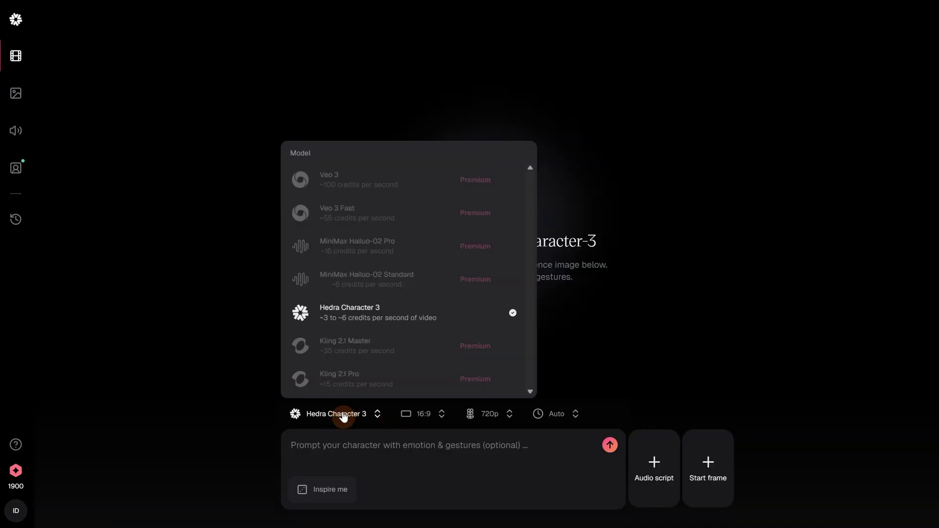
click(414, 321)
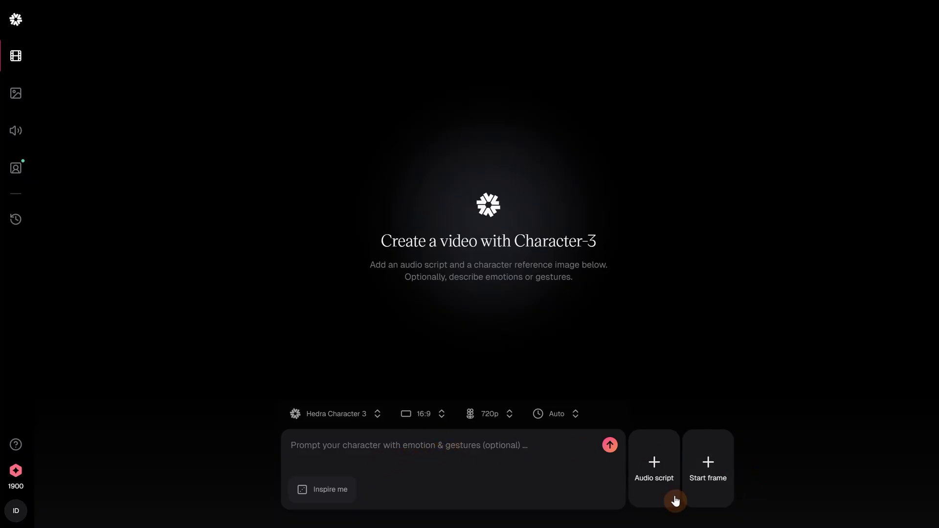
click(709, 483)
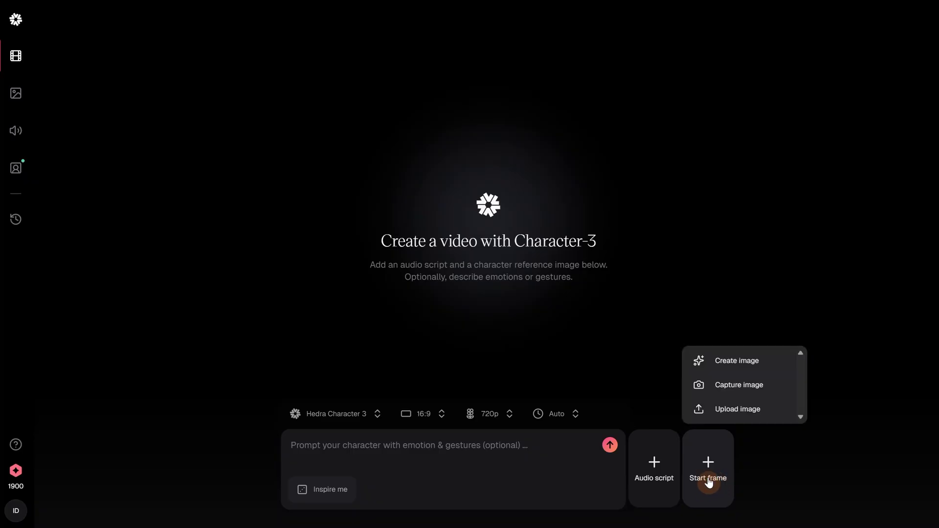
click(733, 409)
double_click(221, 133)
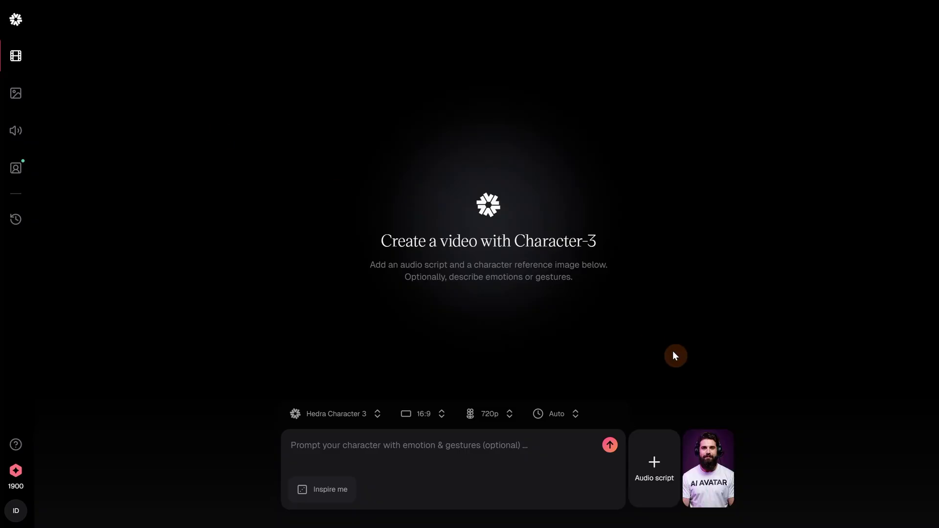
Choose the 9:16 aspect ratio, then upload Man.mp3 and add it as the audio script
click(433, 415)
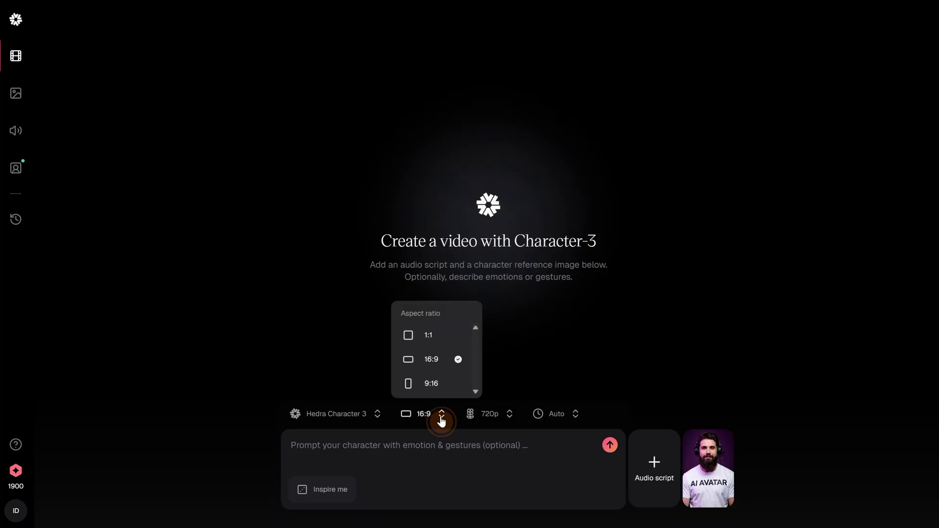
click(437, 384)
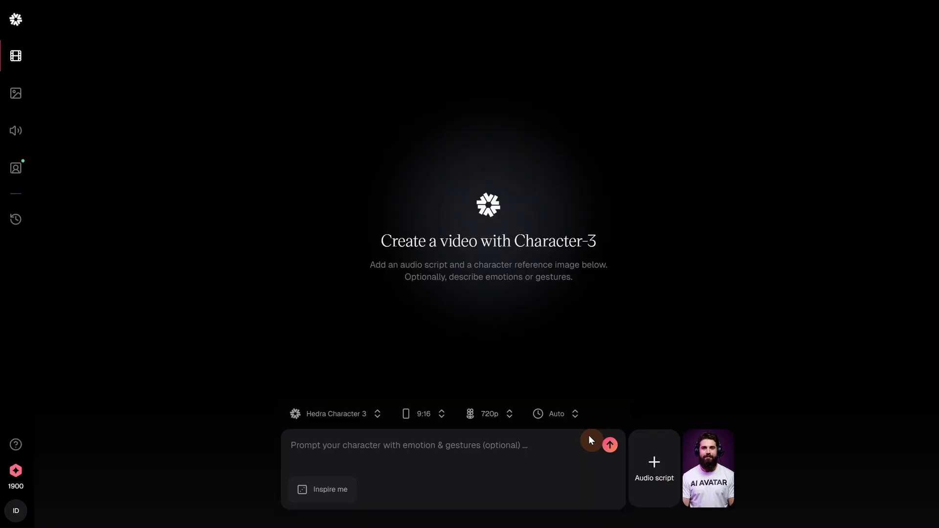
click(654, 465)
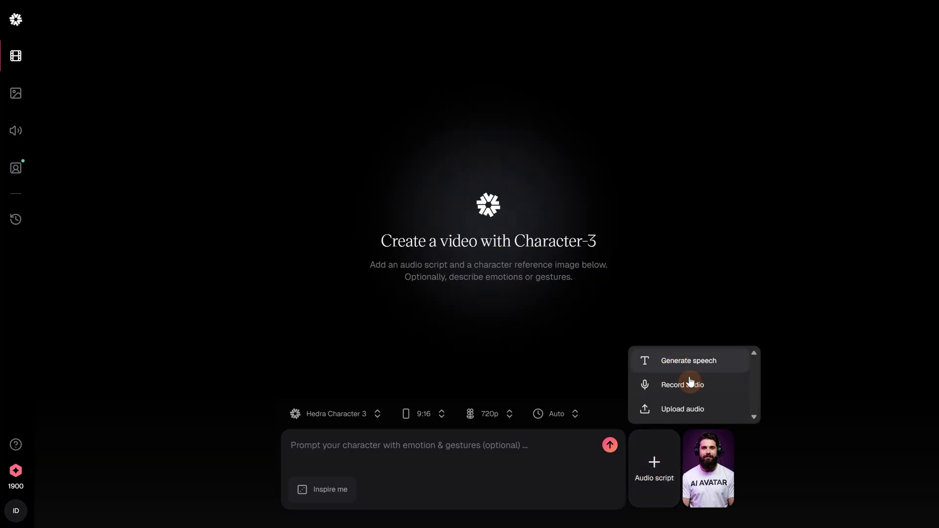
click(687, 415)
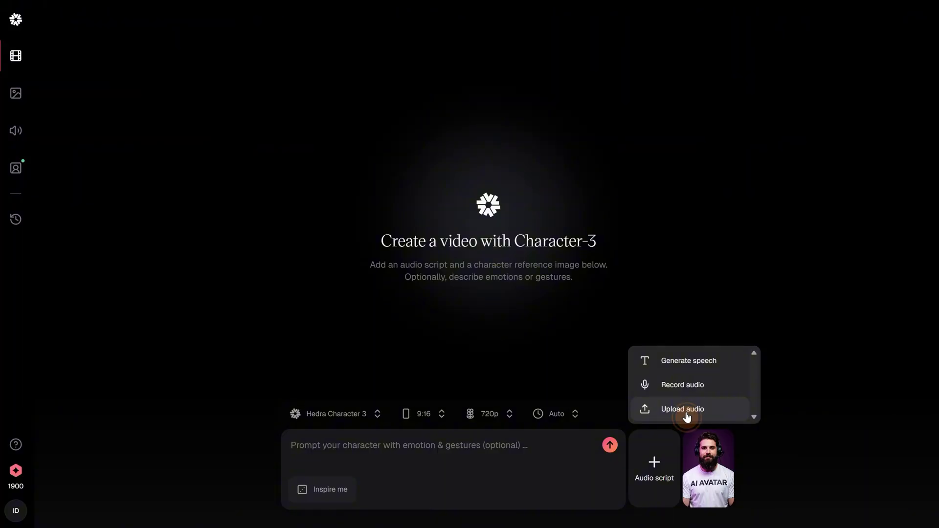
double_click(93, 158)
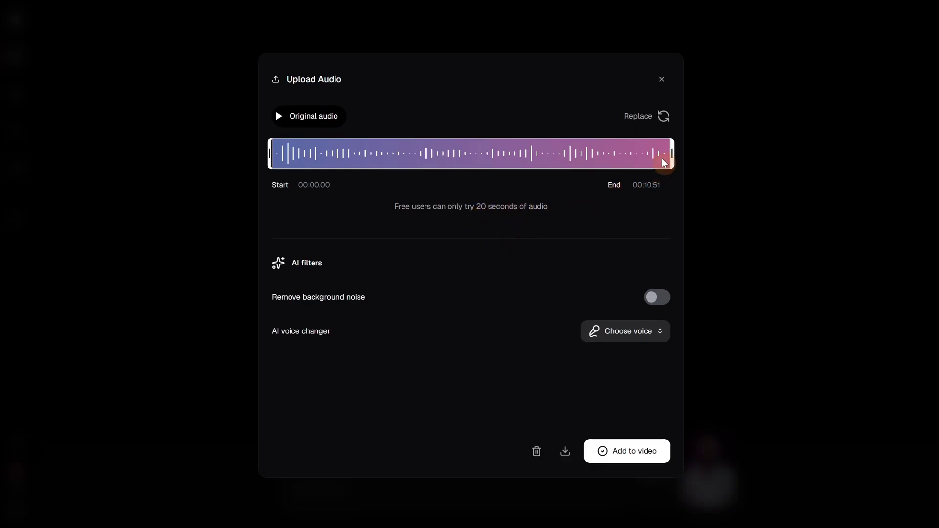
click(648, 454)
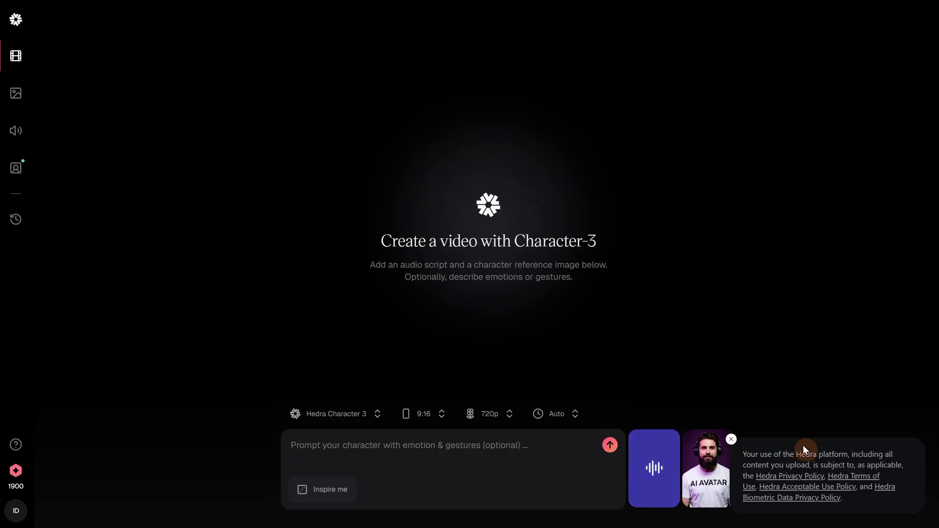
Dismiss the terms notice, paste the headset man prompt, keep 720p, and start generating
click(733, 440)
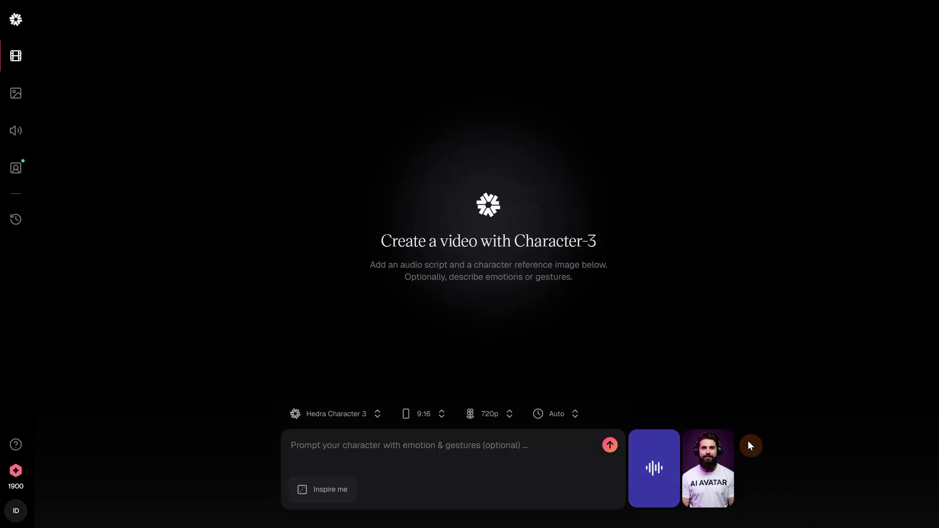
click(493, 441)
text(A man with a beard wearing a headset speaks directly to the camera)
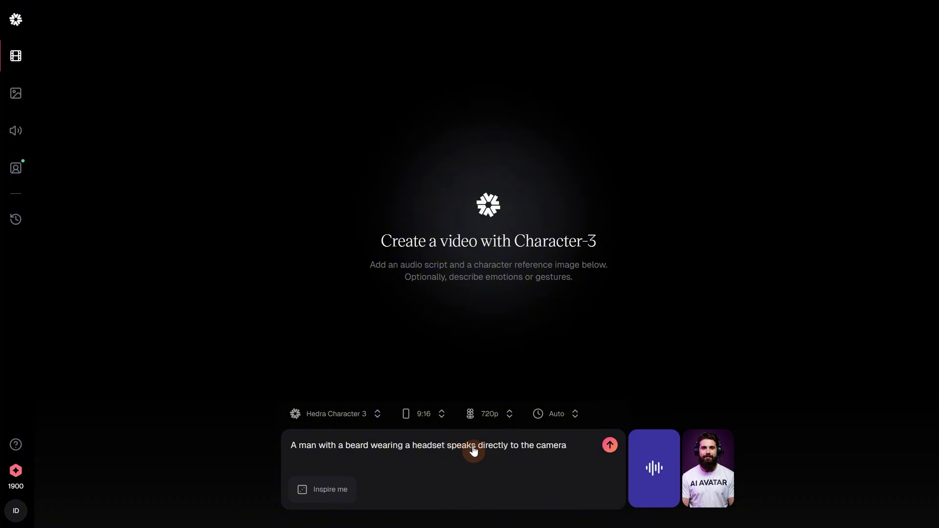
click(501, 415)
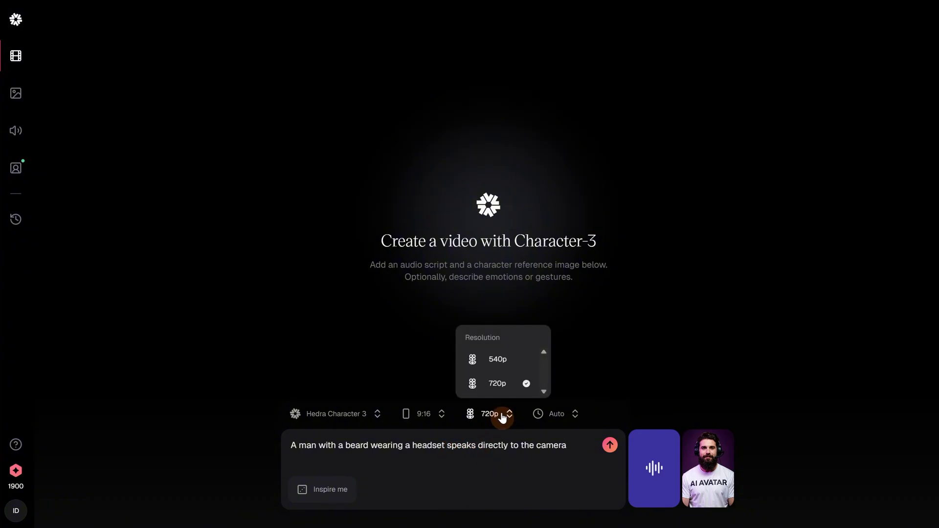
click(624, 395)
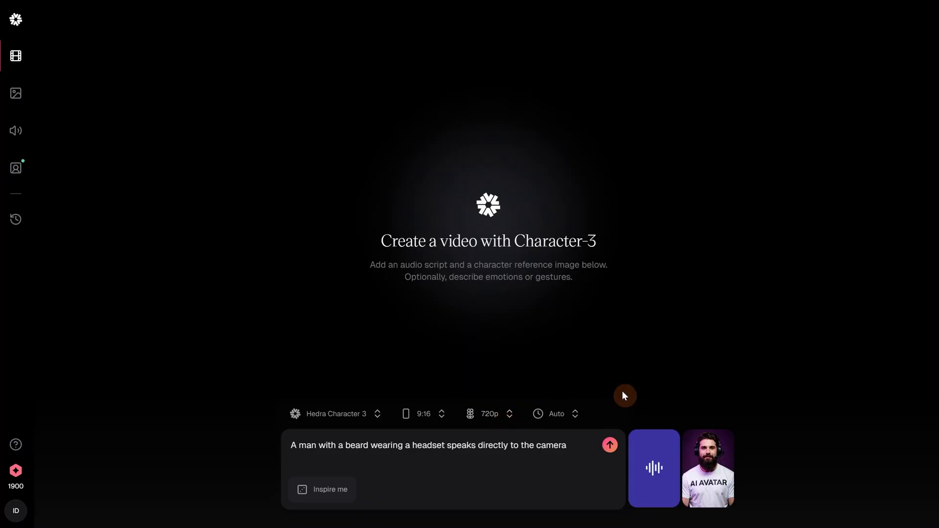
click(610, 446)
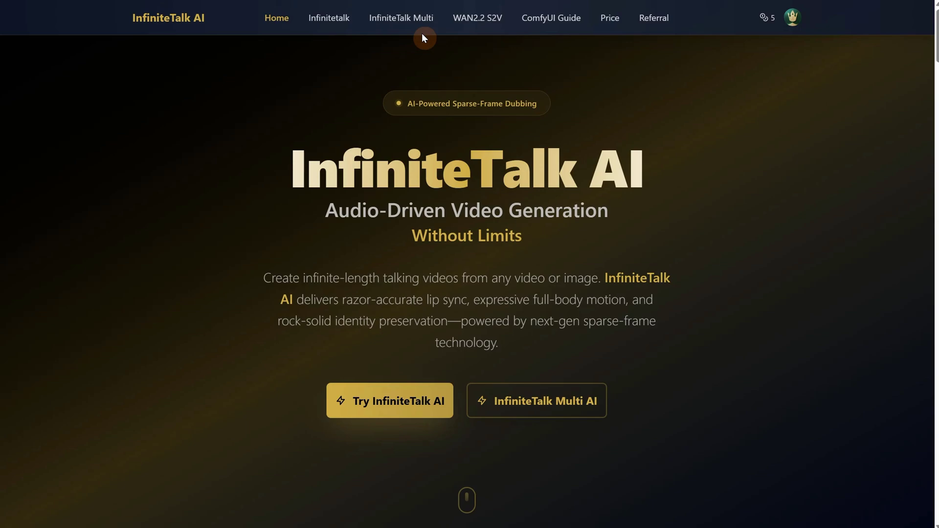
Open the InfiniteTalk image-to-video generator and set Resolution to 720P (10 credits)
click(340, 24)
scroll(332, 85, down, 2)
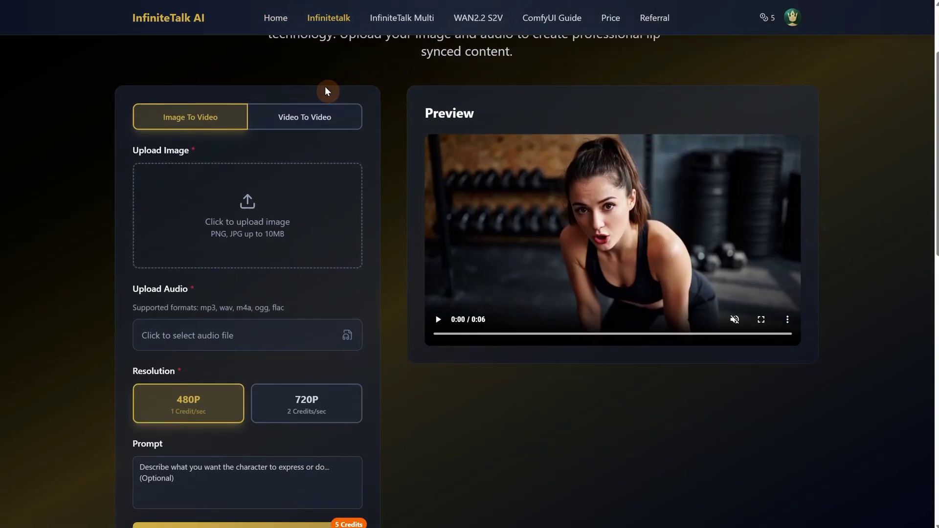
scroll(245, 252, down, 2)
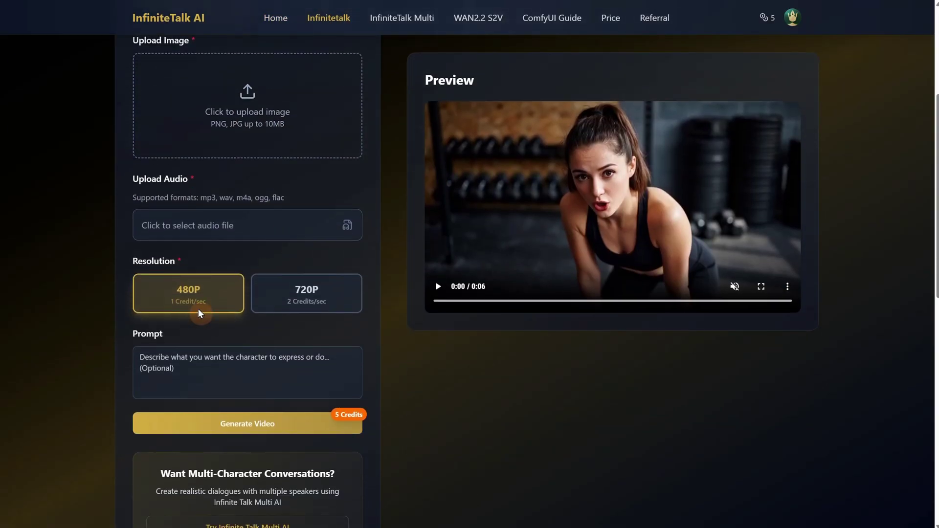
click(295, 296)
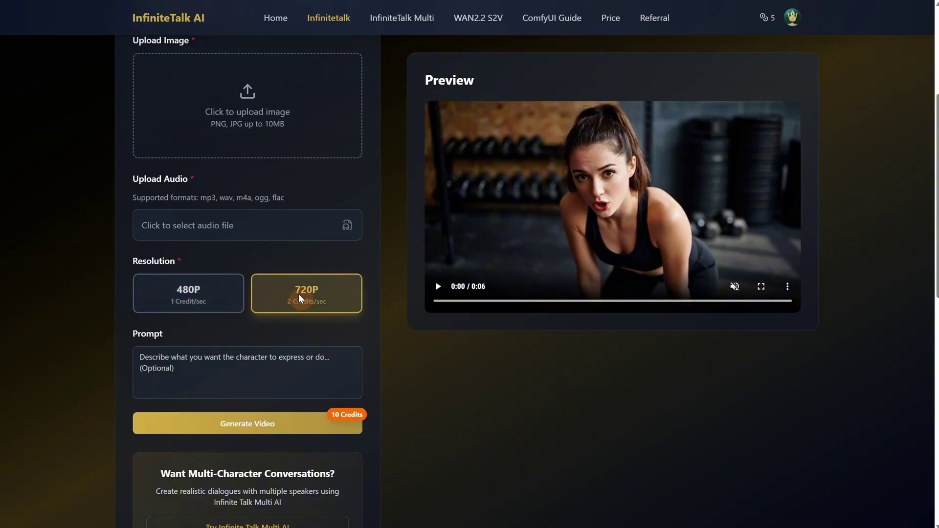
scroll(337, 306, up, 1)
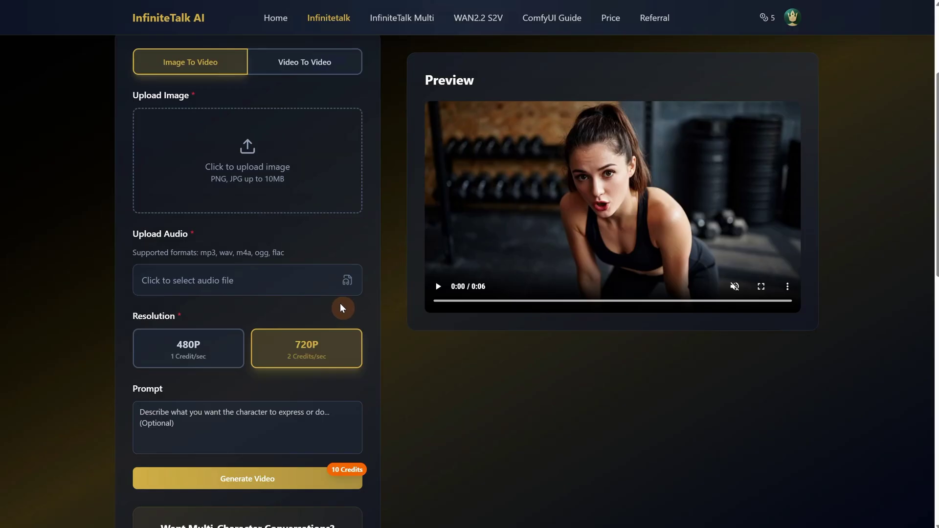
Look over InfiniteTalk AI's credit pricing plans
click(608, 20)
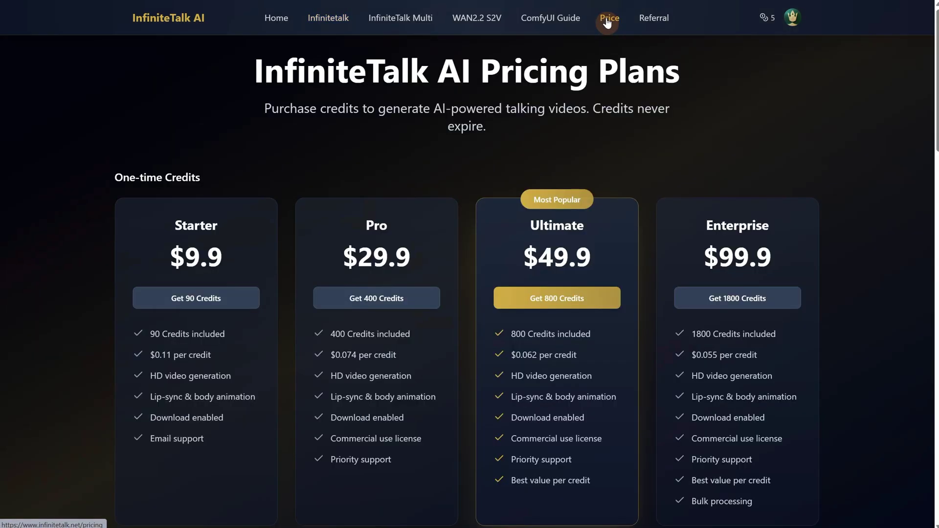
scroll(589, 60, down, 3)
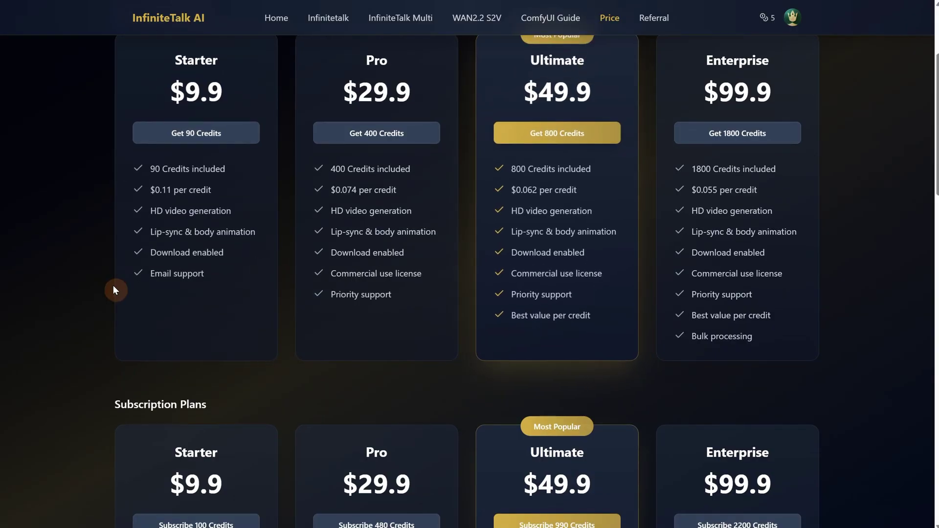
scroll(411, 274, up, 2)
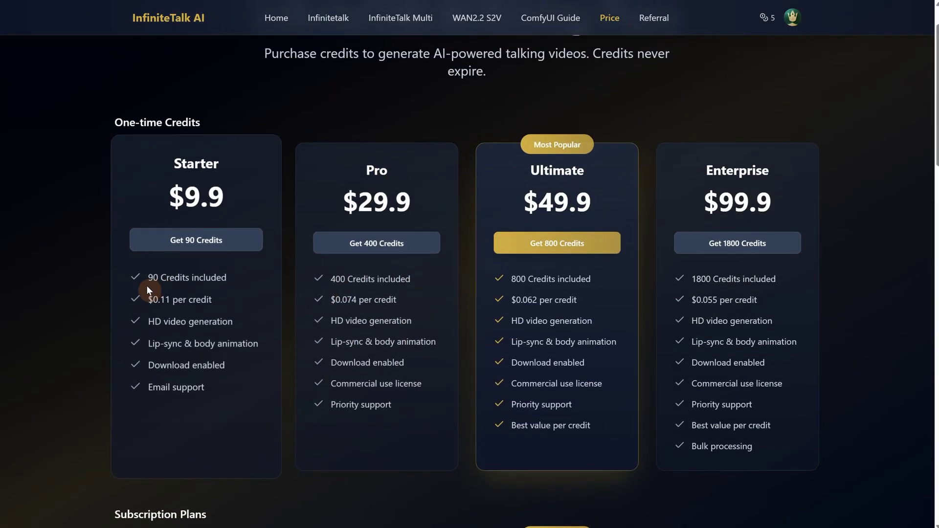
click(286, 504)
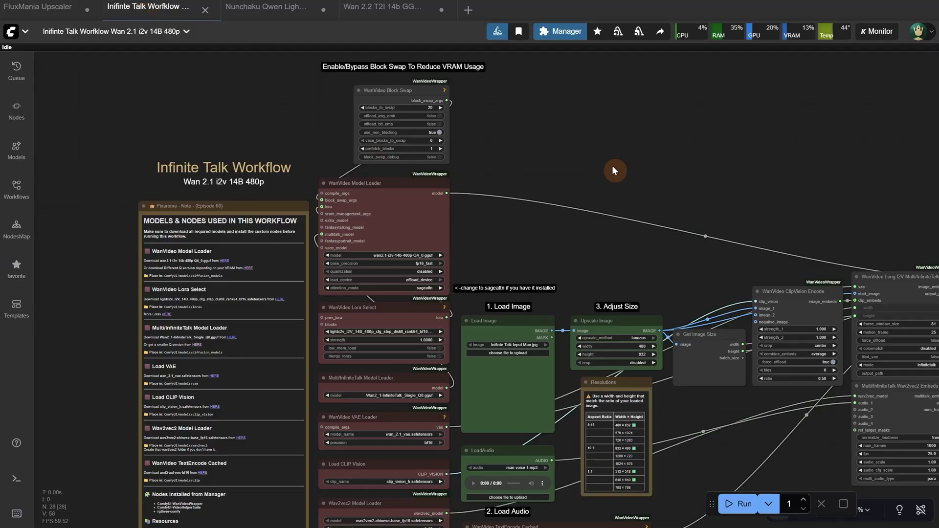
Load Man.jpg in the Load Image node and Man.mp3 in the LoadAudio node
scroll(623, 146, up, 3)
drag(562, 165, 553, 88)
drag(778, 130, 659, 96)
drag(378, 170, 438, 162)
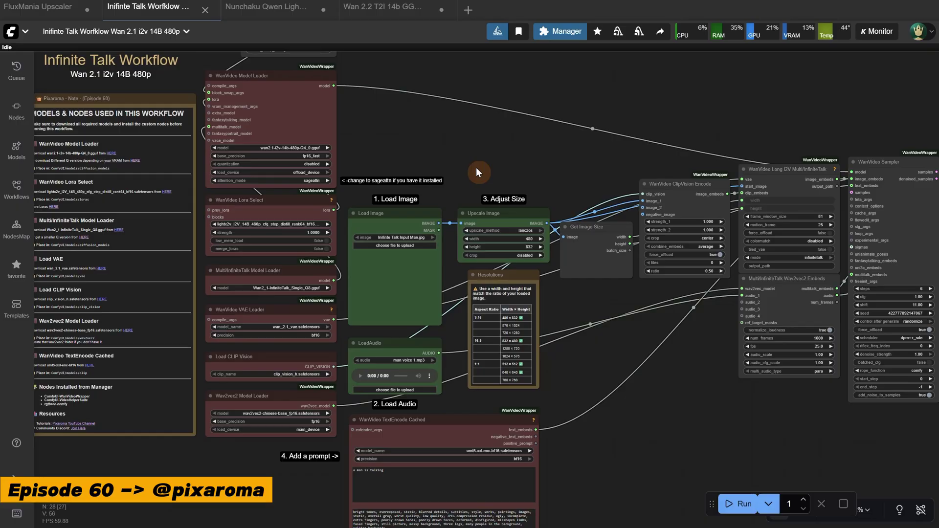
scroll(476, 167, up, 5)
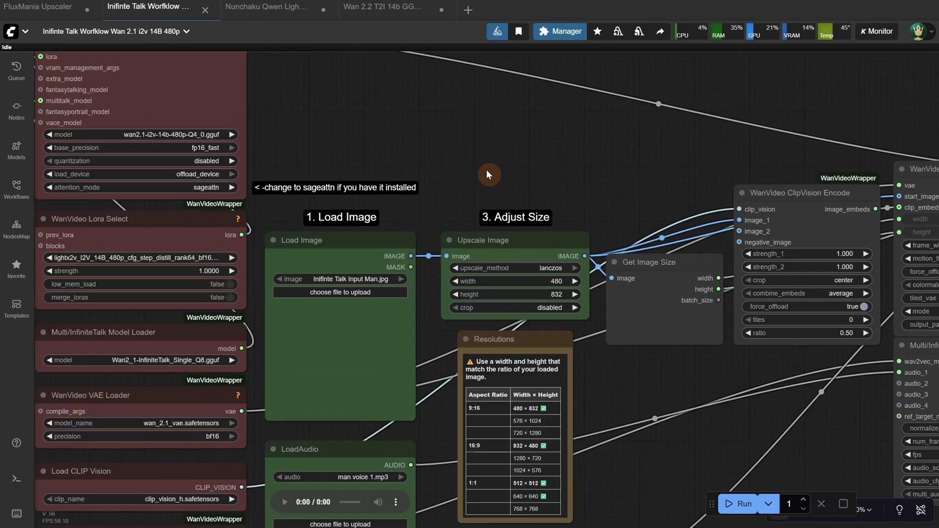
drag(469, 130, 520, 39)
click(386, 190)
double_click(226, 150)
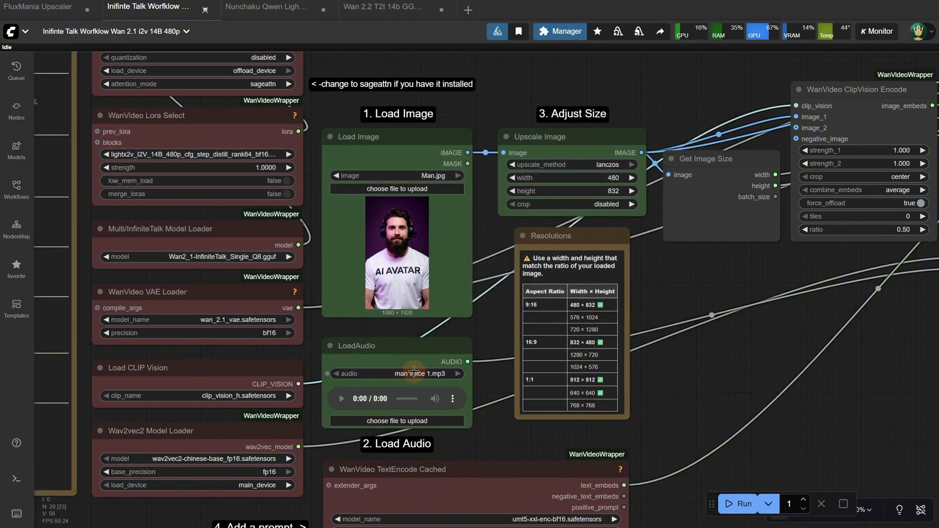
click(407, 422)
double_click(94, 159)
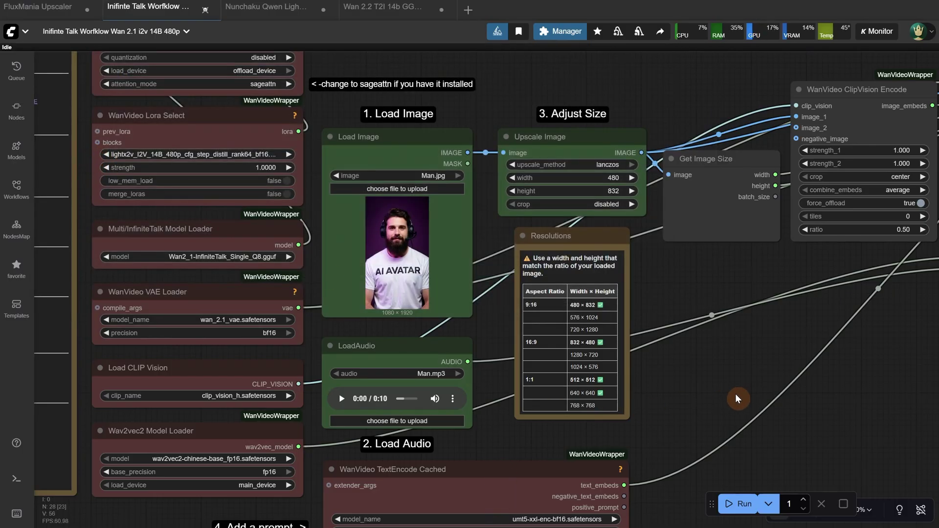
Set the Upscale Image node to width 720 and height 1280
scroll(737, 376, down, 3)
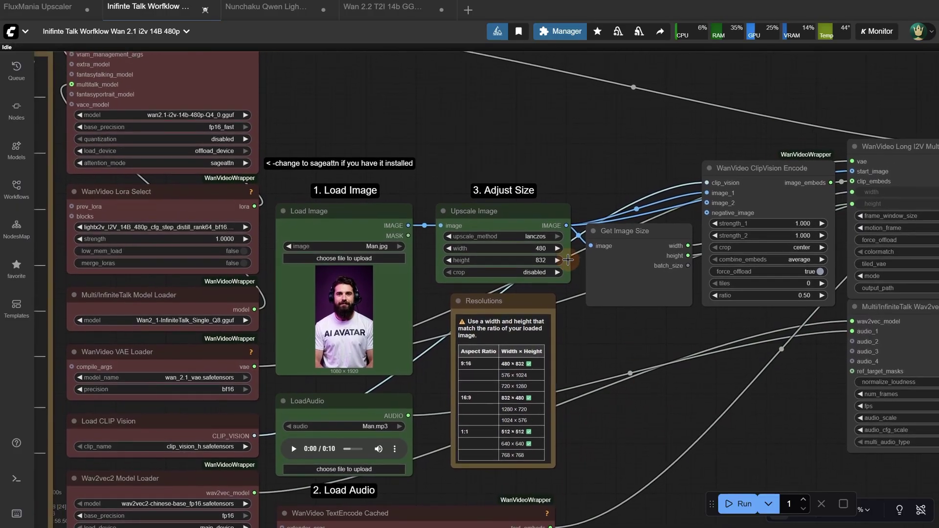
scroll(547, 249, up, 7)
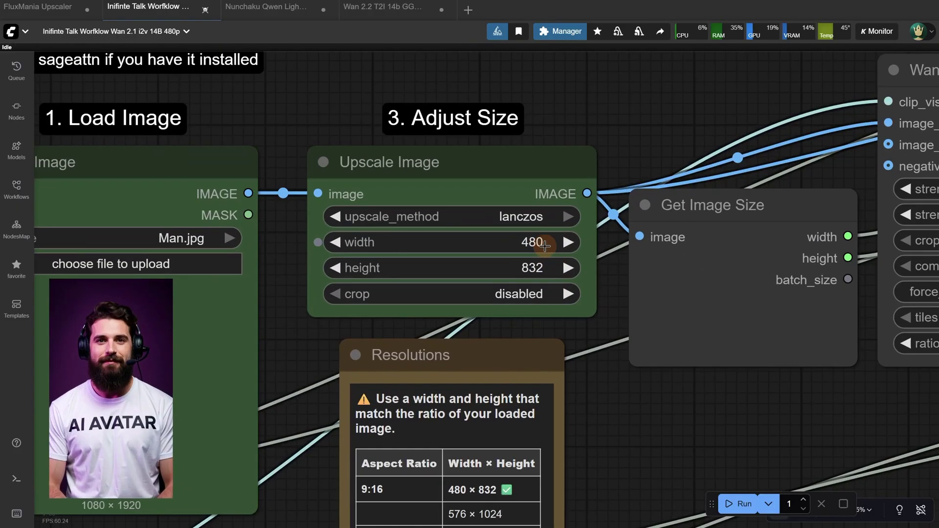
scroll(538, 267, down, 2)
click(525, 254)
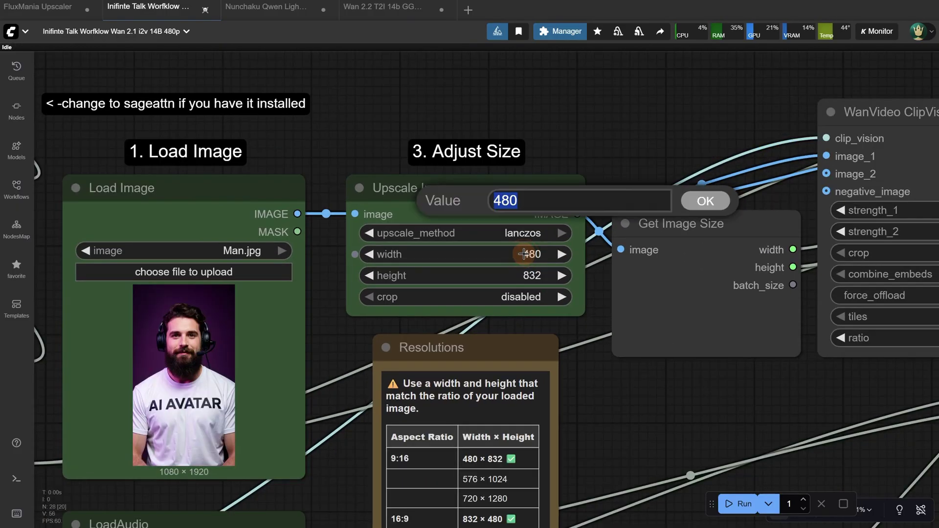
text(720)
key(Return)
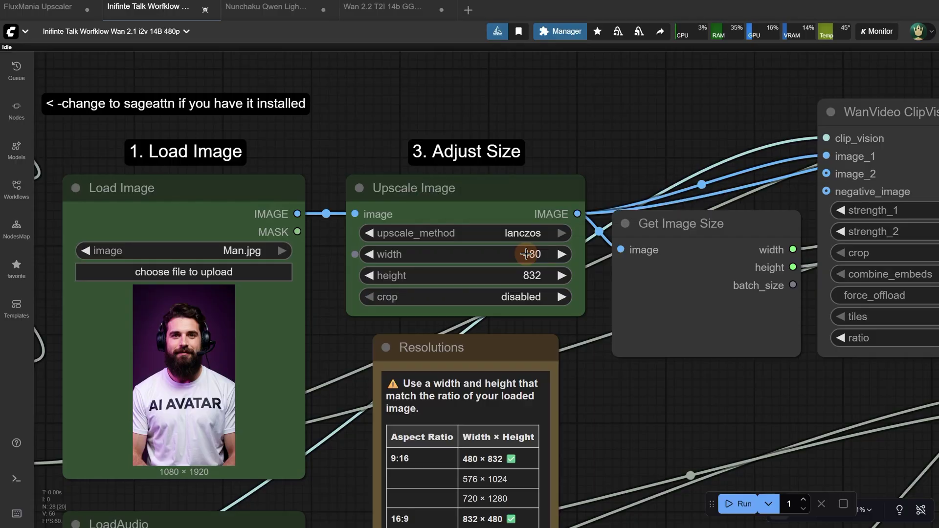
click(531, 275)
text(1280)
key(Return)
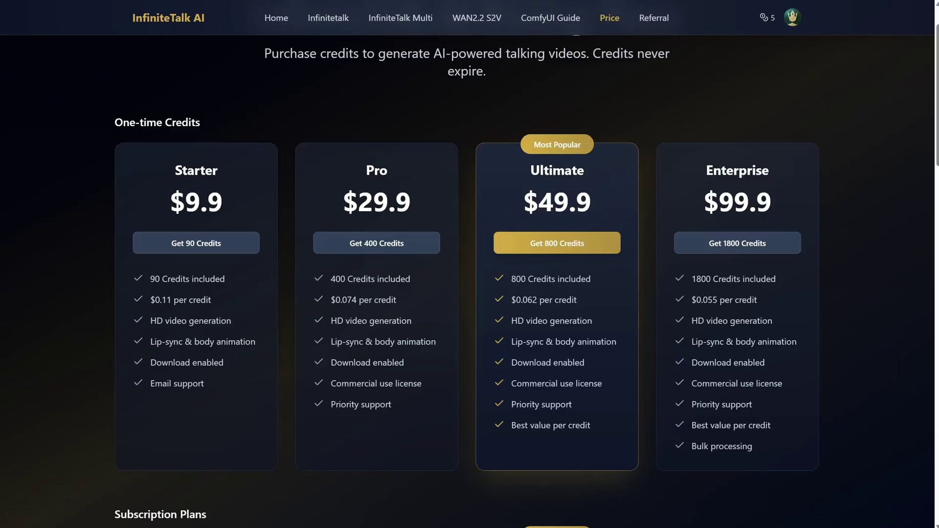
Back on the InfiniteTalk generator page, select 720P output resolution
click(318, 20)
scroll(342, 147, down, 3)
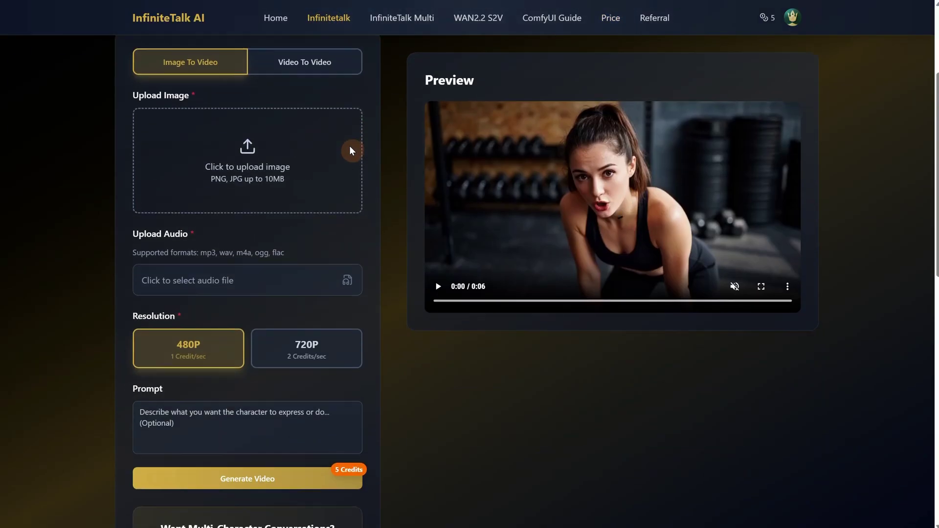
click(303, 353)
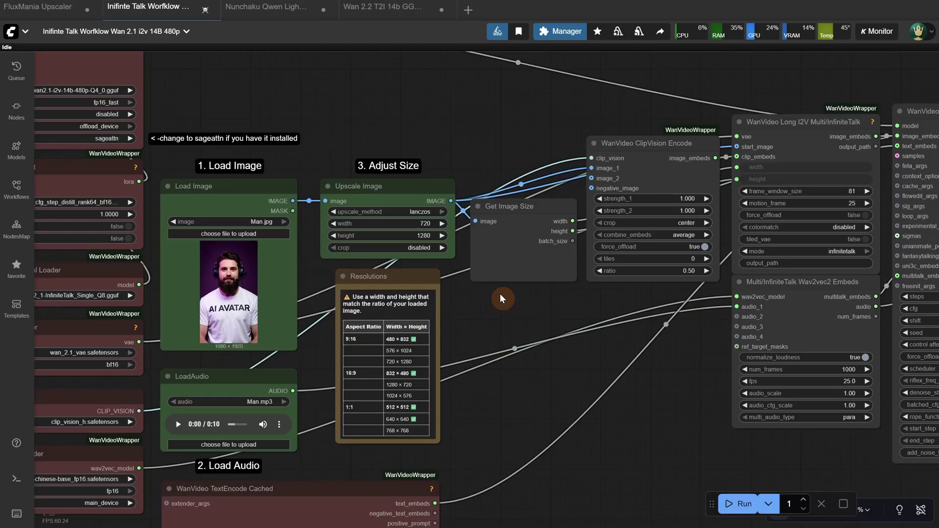
scroll(500, 294, up, 3)
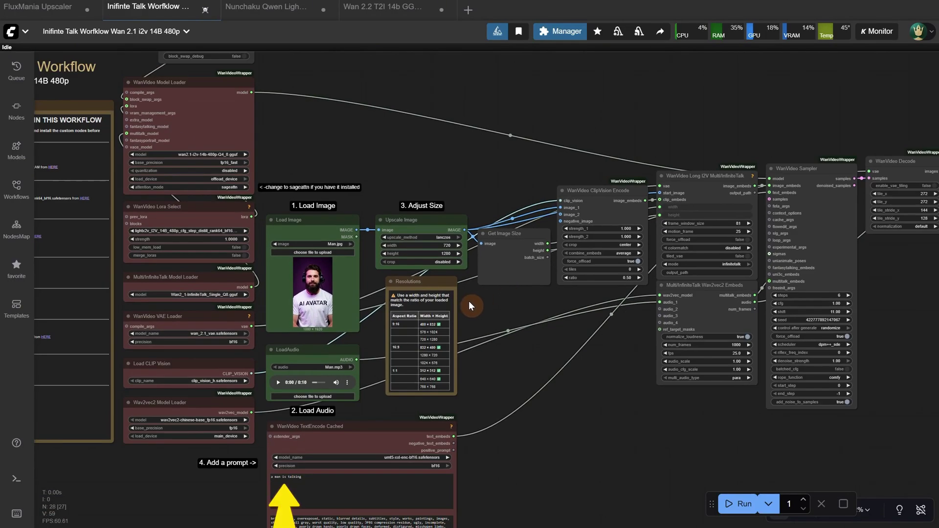
Start the local Infinite Talk workflow run, then switch to the RunningHub Infinite Talk page
click(731, 505)
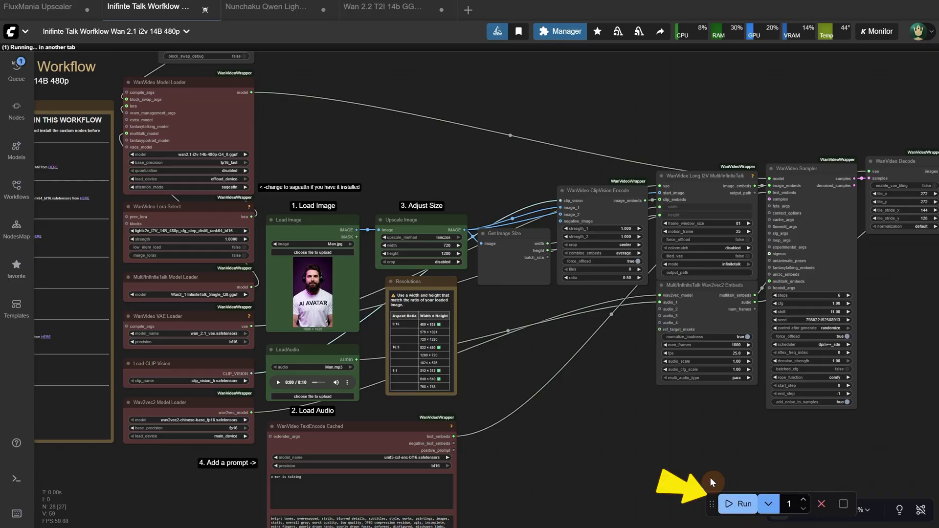
scroll(622, 388, down, 2)
drag(623, 388, 526, 378)
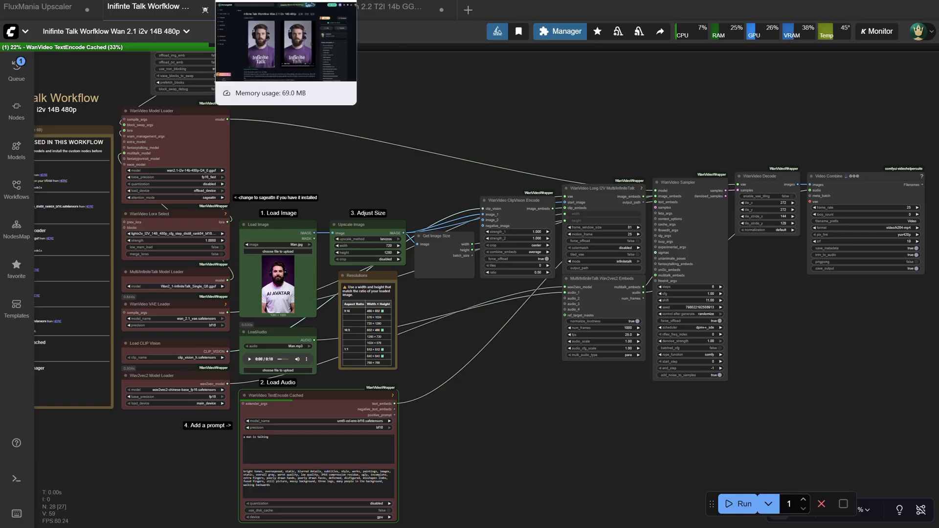
click(274, 9)
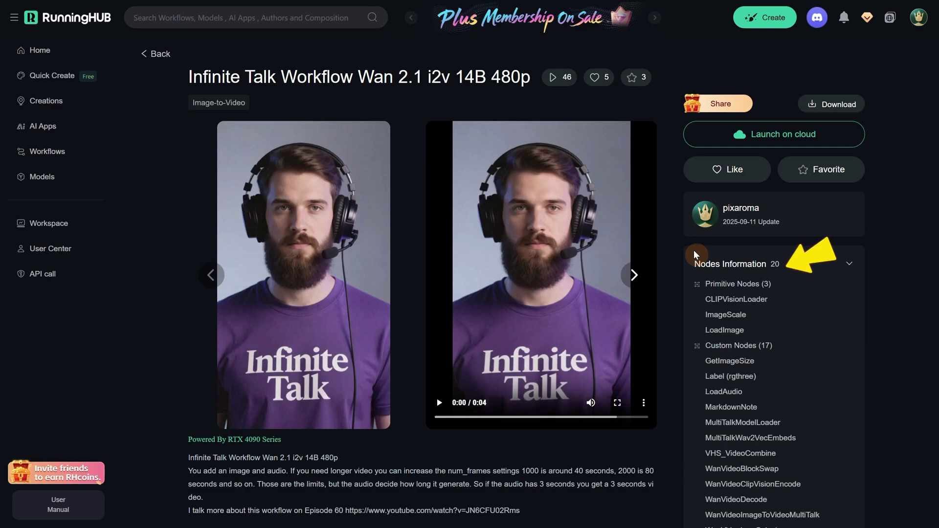
Launch the workflow on cloud and upload the bearded man's portrait image
click(775, 140)
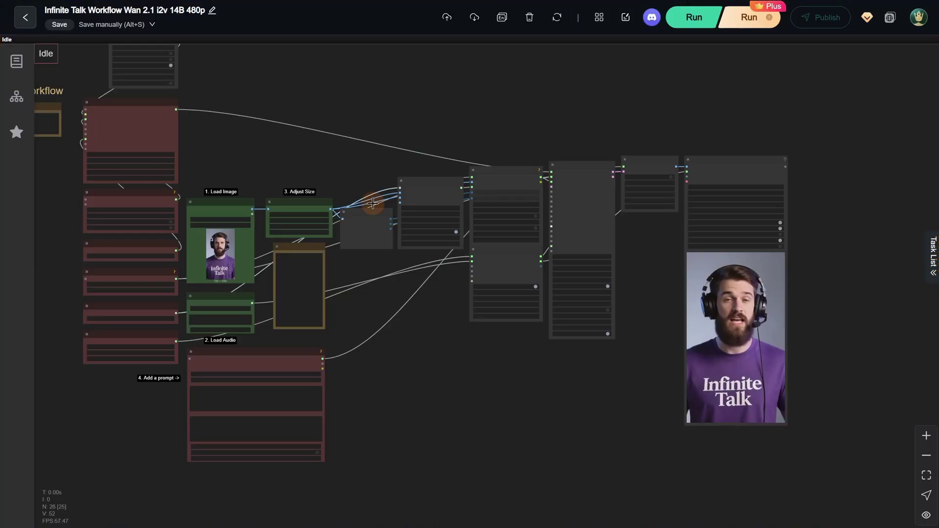
scroll(316, 165, up, 4)
drag(333, 168, 443, 142)
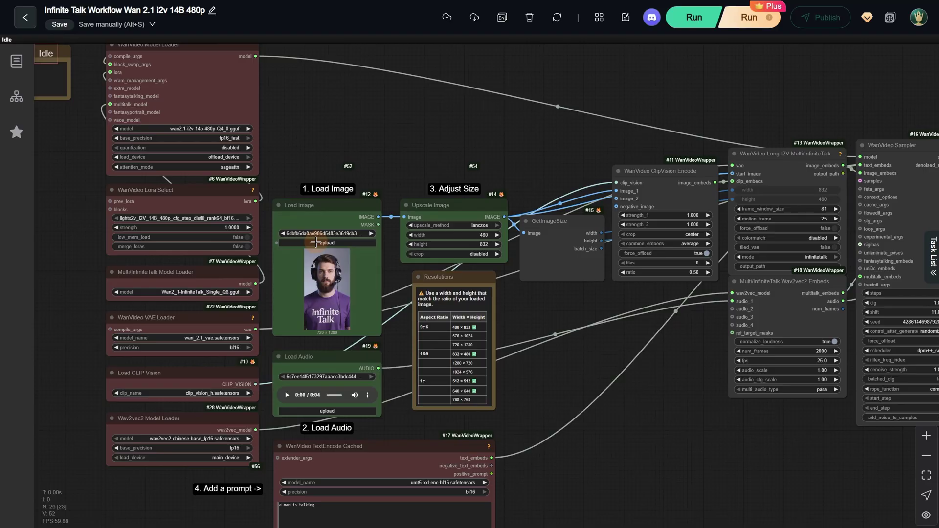
click(316, 243)
key(Escape)
scroll(398, 379, up, 2)
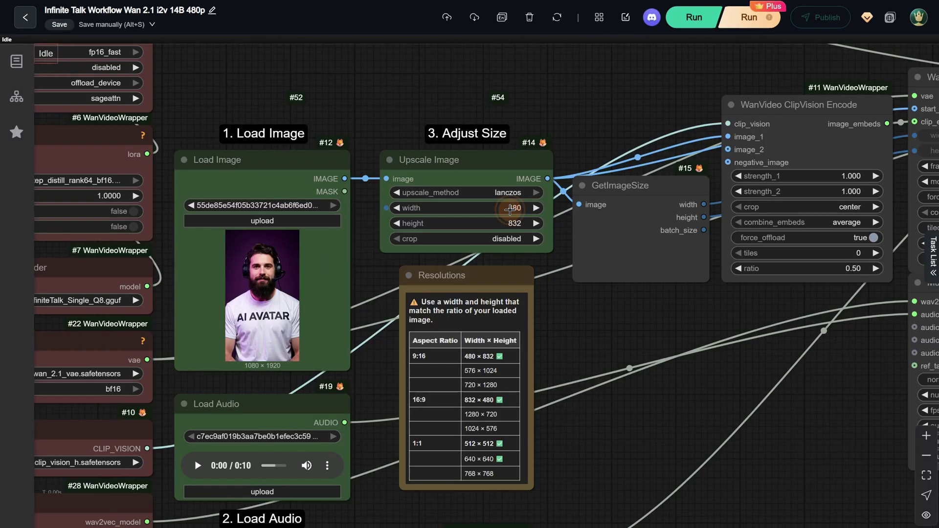
Set Upscale Image to width 720 and height 1280, then run the workflow
click(510, 209)
key(Return)
click(514, 221)
text(1280)
key(Return)
click(704, 22)
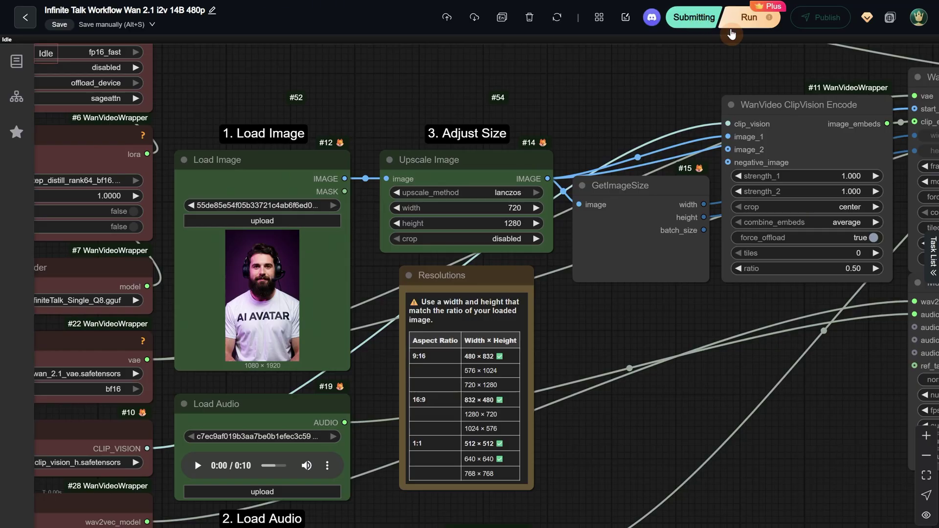
Review how cloud runs consume coins, highlighting the runtime coin rates
click(771, 19)
drag(342, 184, 532, 163)
click(546, 182)
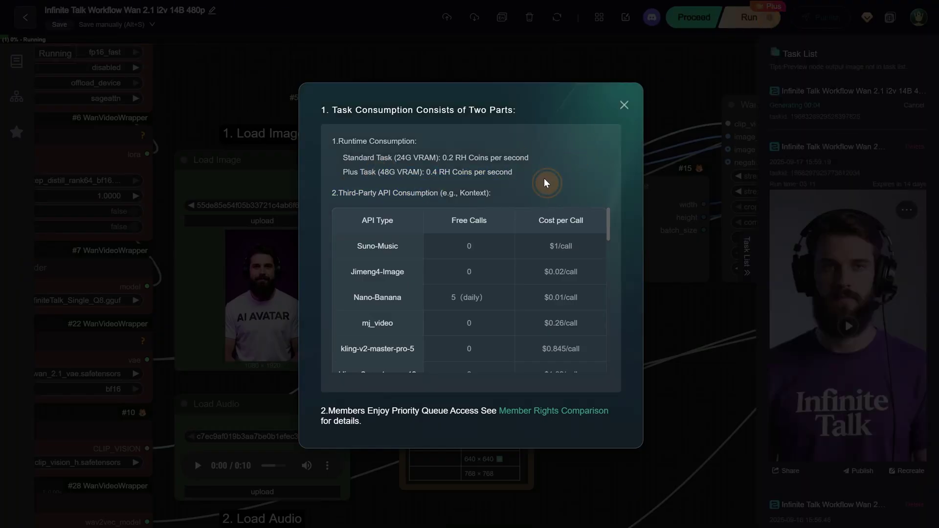
Close the Task Consumption details window
click(624, 109)
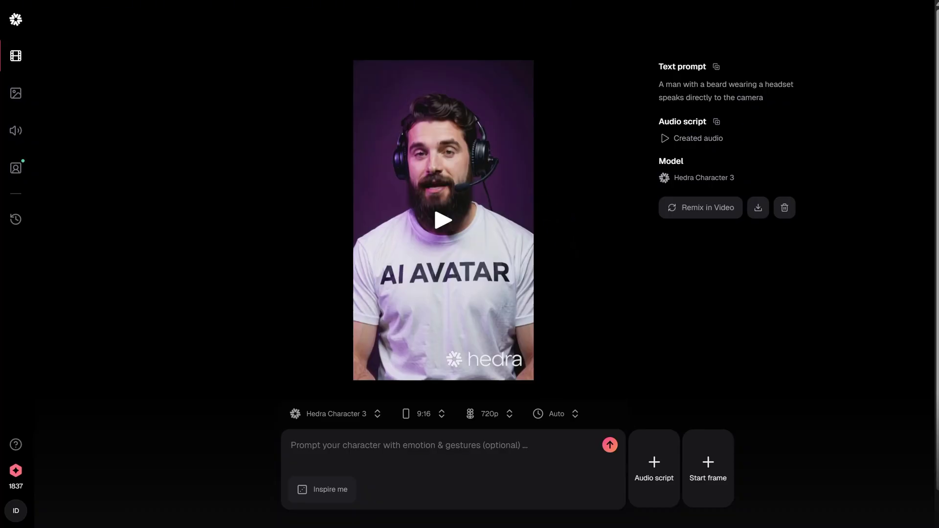
Download today's AI AVATAR video from Hedra's library with watermark, after checking credits and plans
click(16, 477)
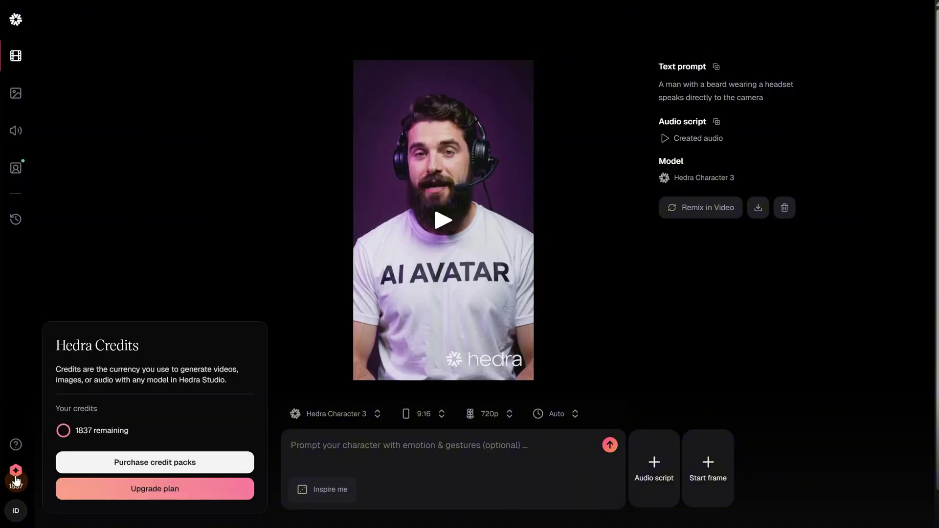
click(127, 489)
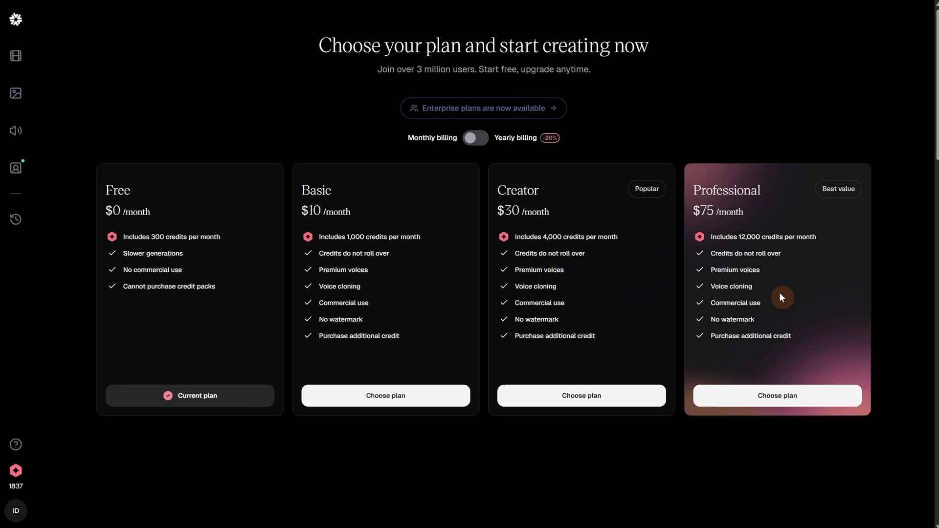
click(16, 219)
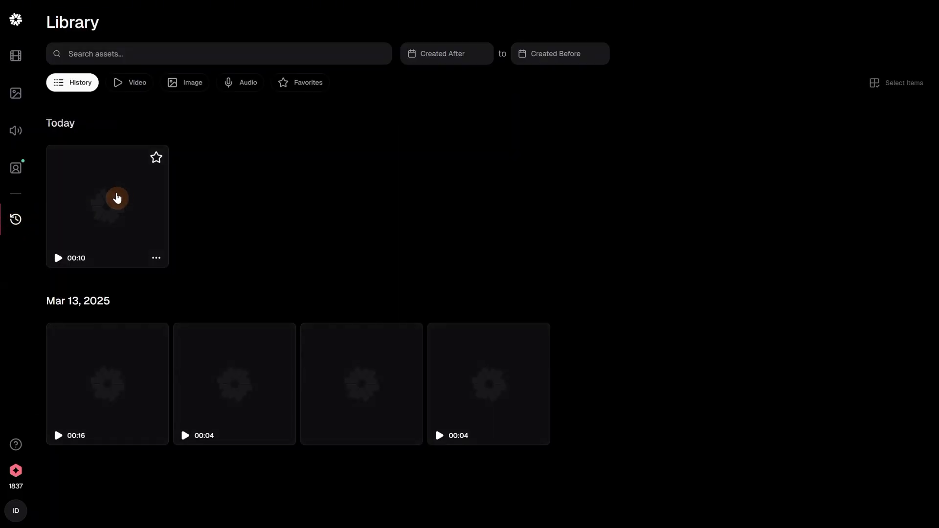
click(97, 209)
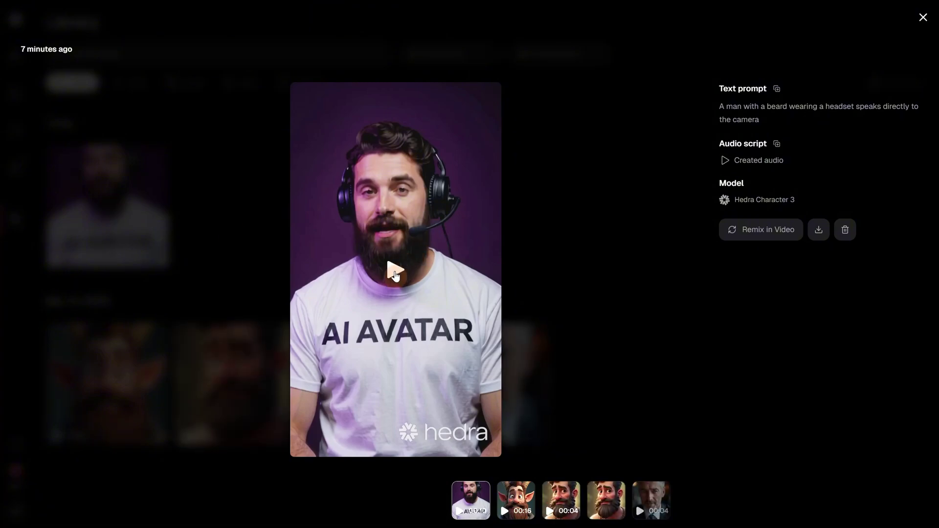
click(818, 231)
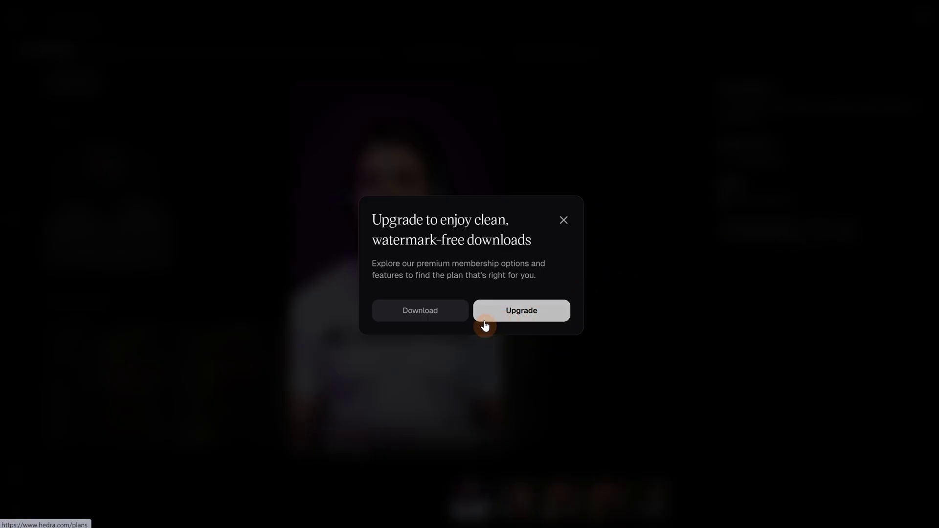
click(432, 315)
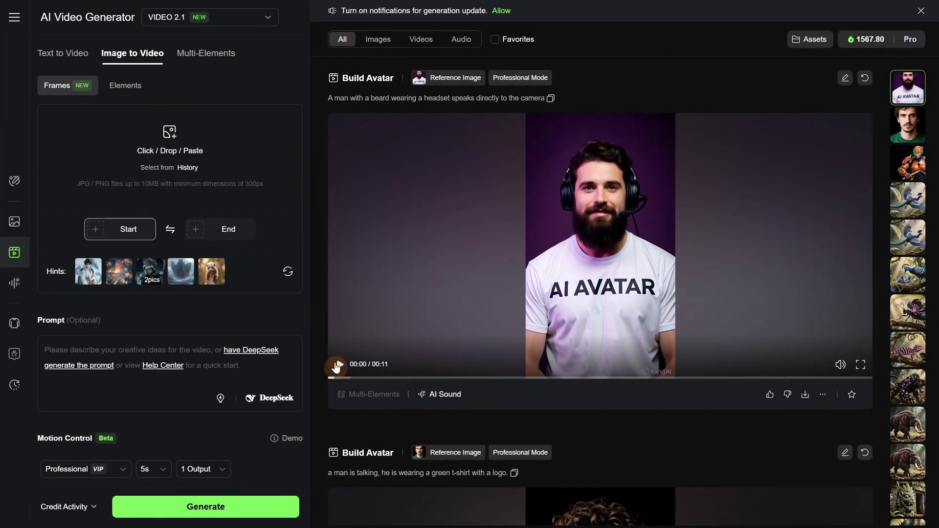
Preview the Build Avatar video of the bearded man, then download it
click(338, 367)
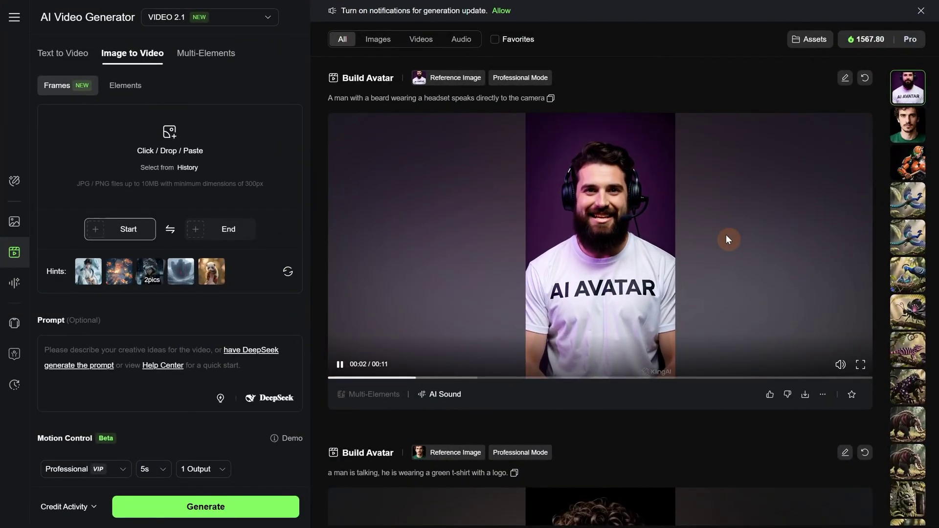
click(338, 367)
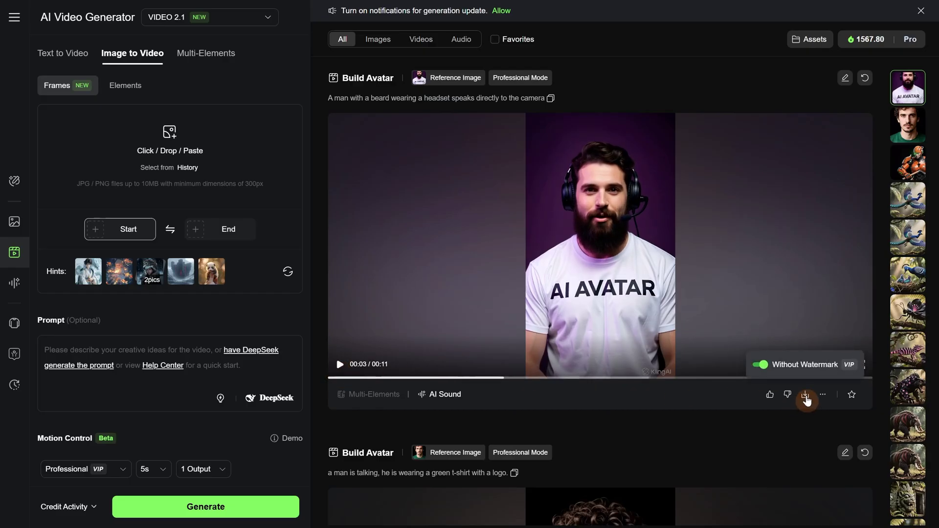
click(805, 397)
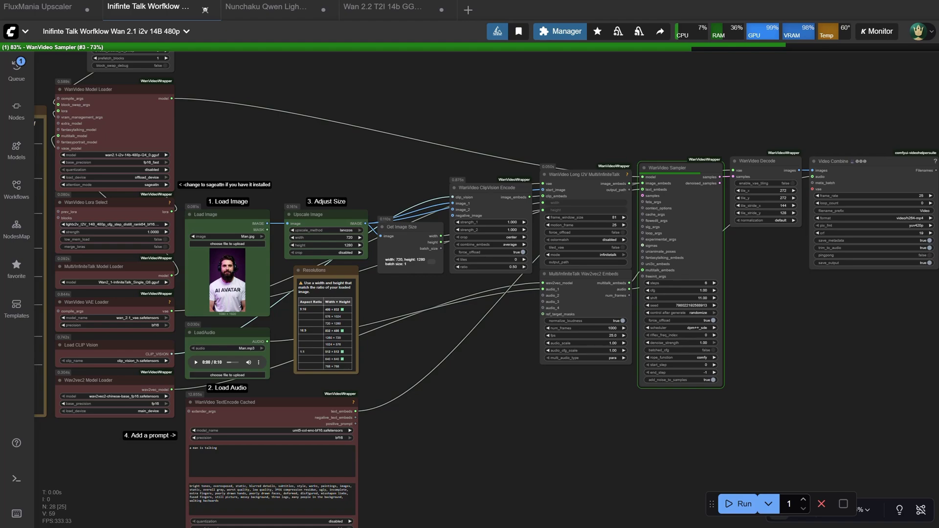
Show the 'a man is talking' prompt, then zoom out until the Video Combine output finishes
scroll(185, 465, up, 5)
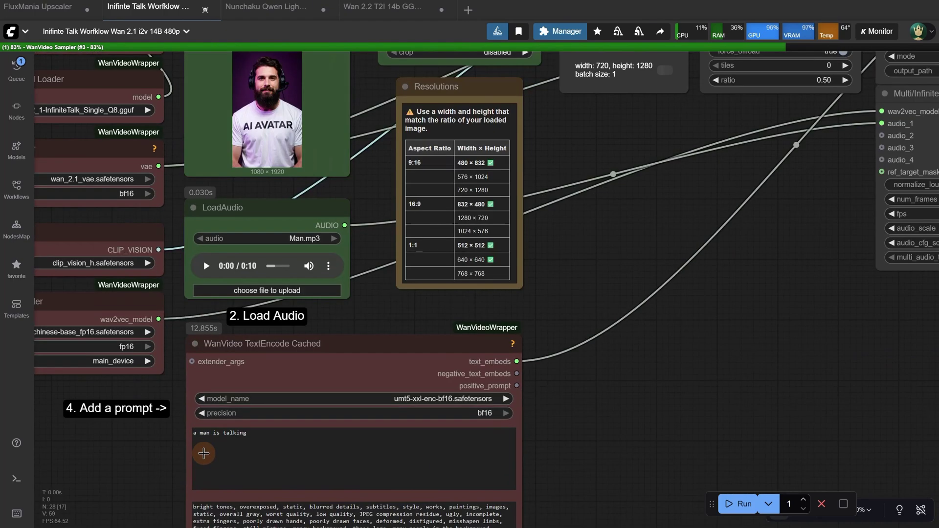
triple_click(231, 448)
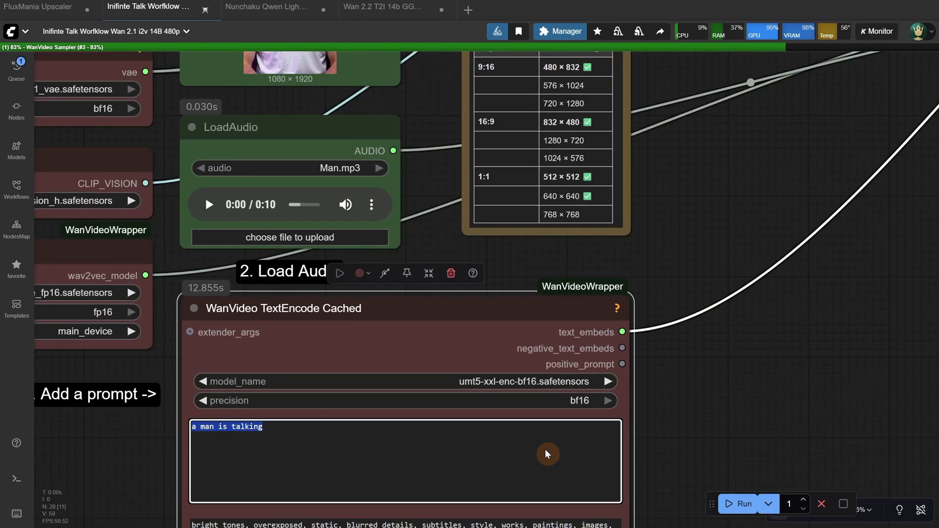
click(665, 415)
scroll(653, 414, down, 2)
scroll(653, 415, down, 3)
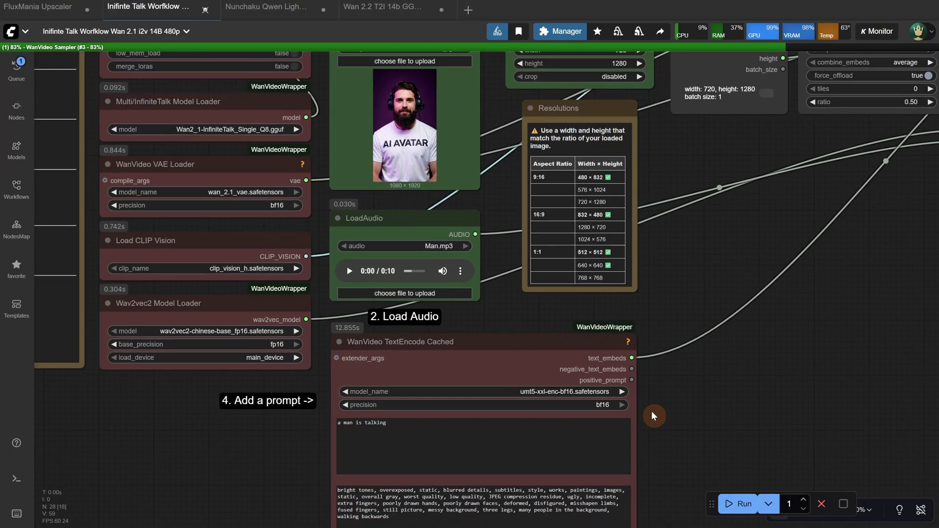
scroll(611, 397, down, 3)
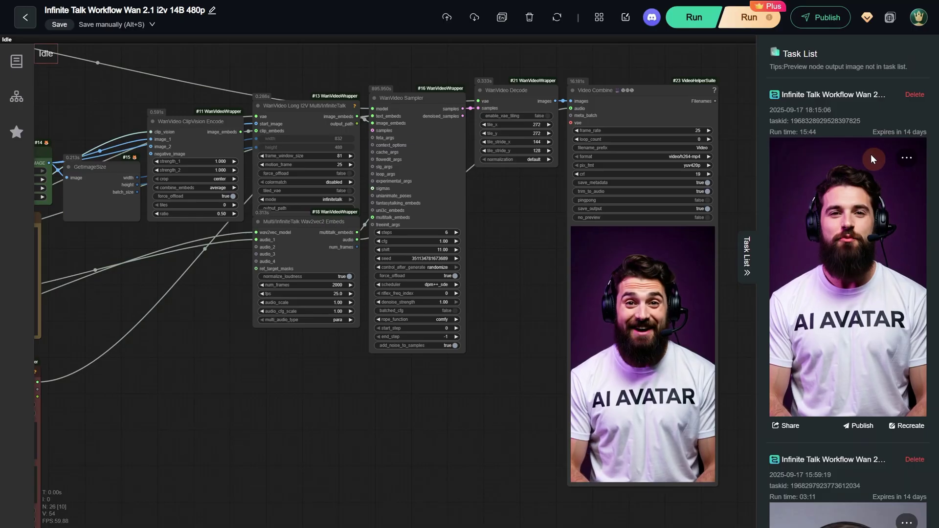
click(907, 158)
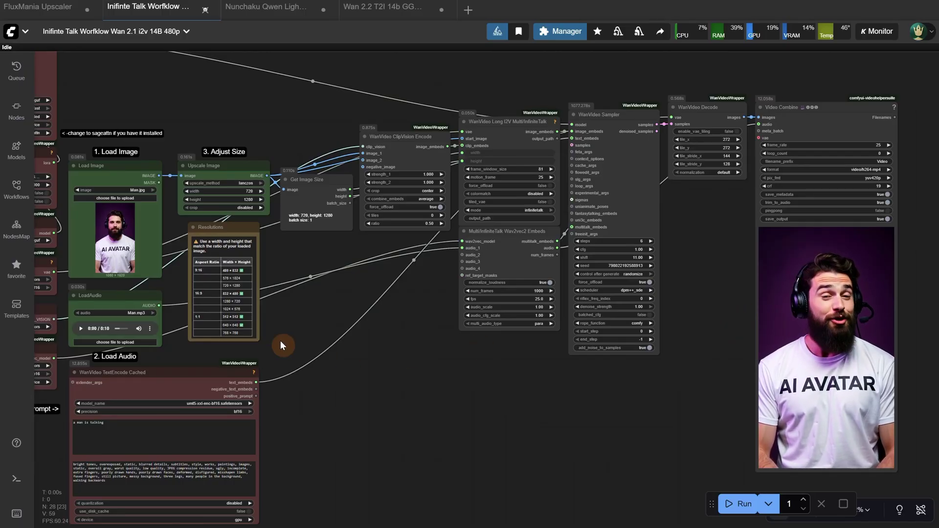
Check the execution log for the 18-minute run time
click(16, 485)
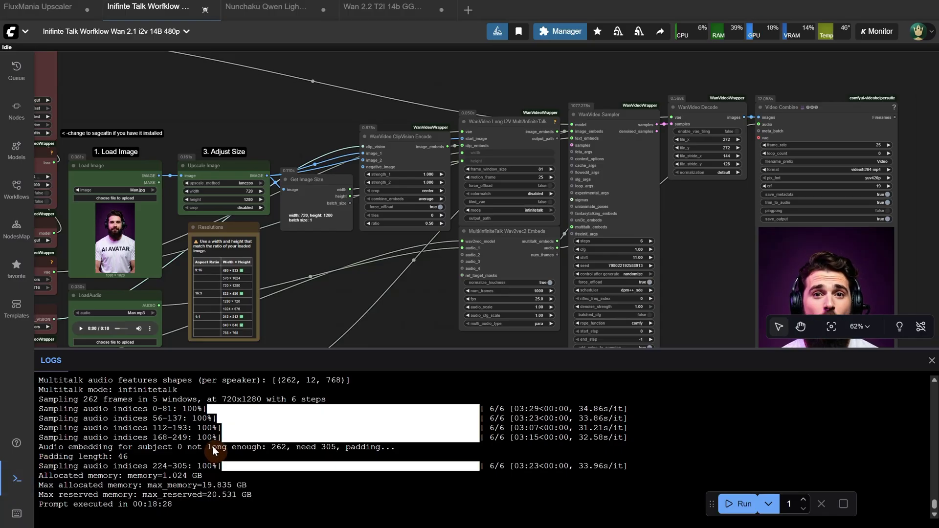
double_click(153, 504)
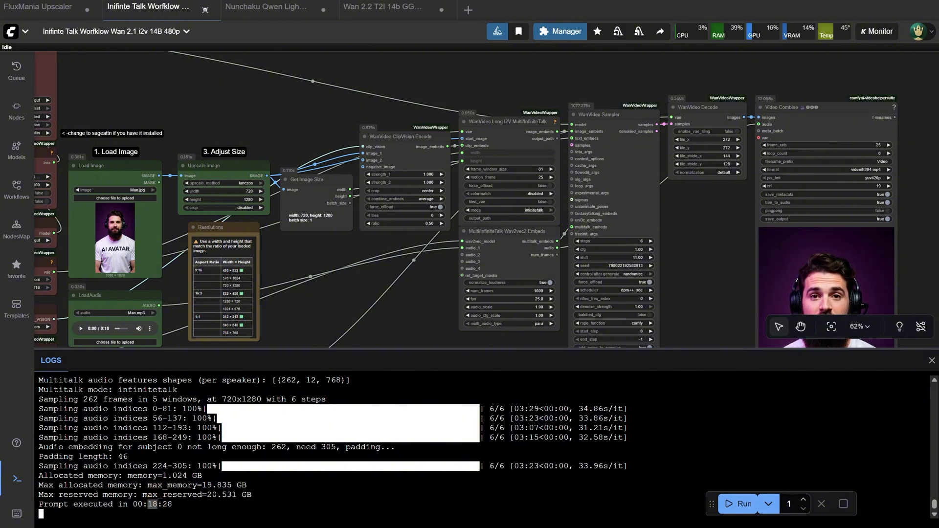
click(17, 479)
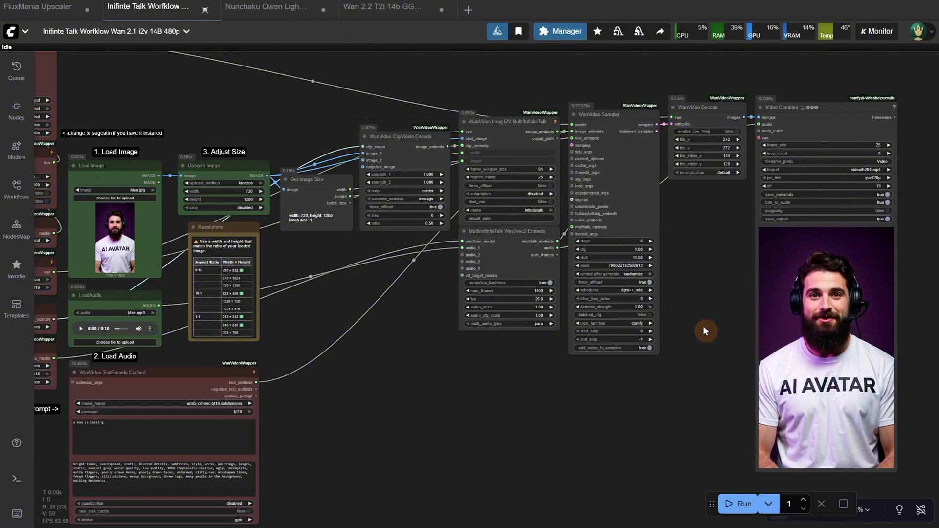
Save the Video Combine preview as 'ComfyUI Man'
right_click(792, 293)
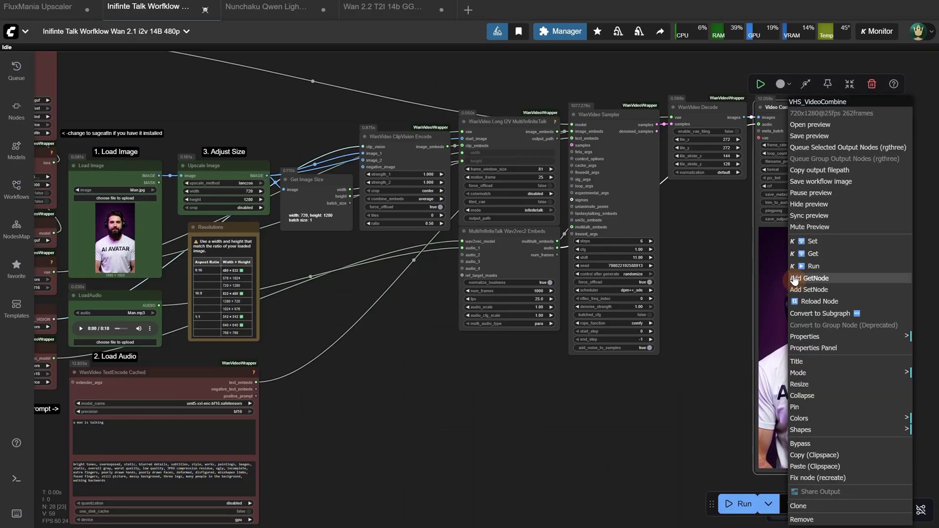
click(824, 136)
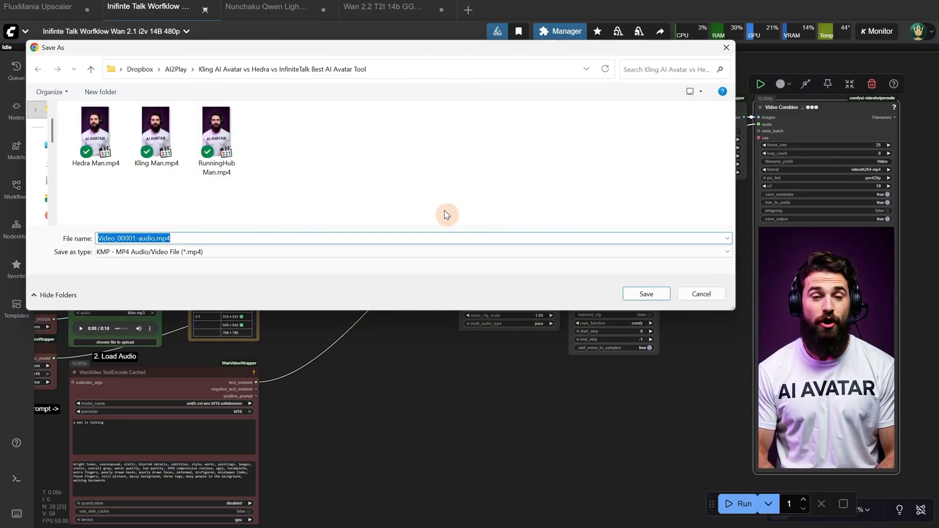
text(ComfyUI M)
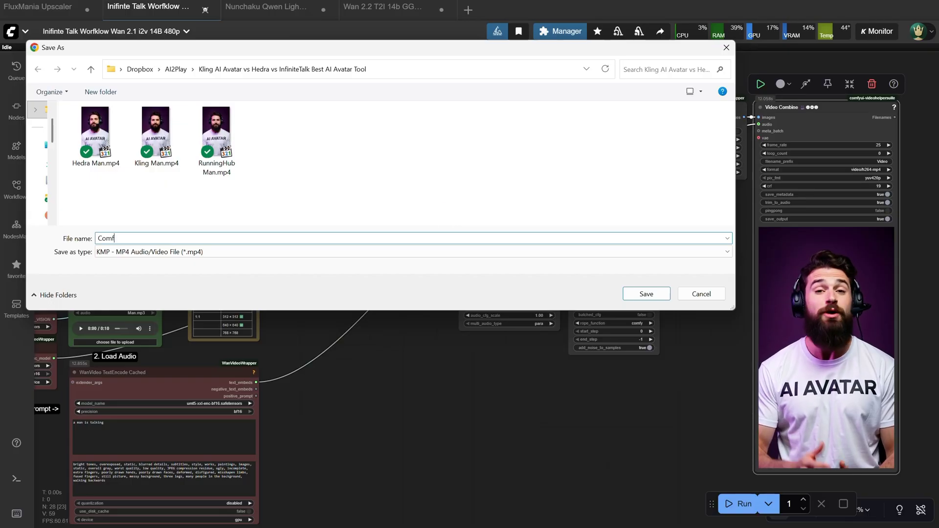
text(an)
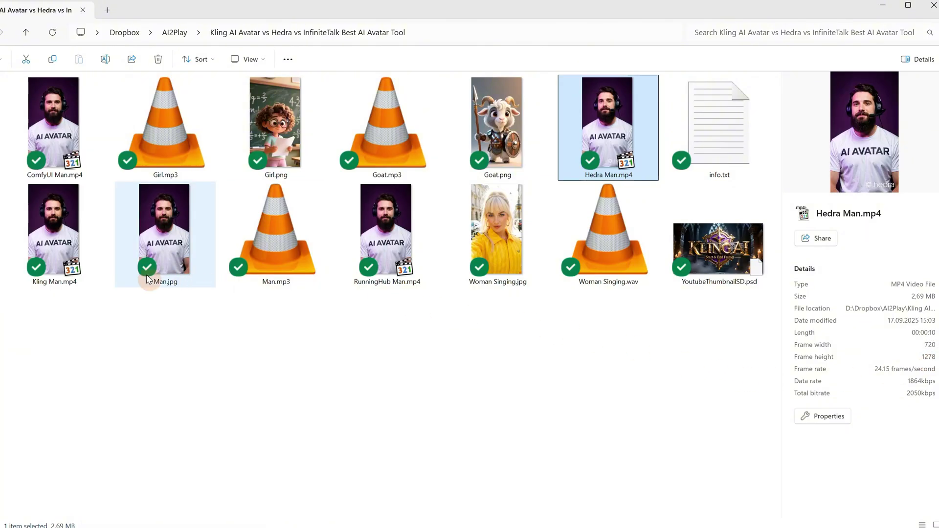
Compare the details of Kling Man.mp4, RunningHub Man.mp4 and ComfyUI Man.mp4
click(66, 249)
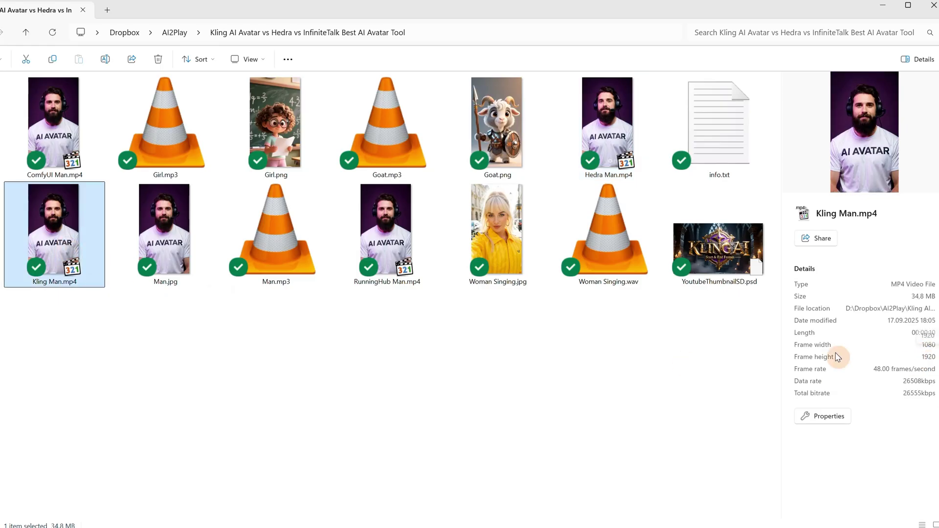
click(380, 274)
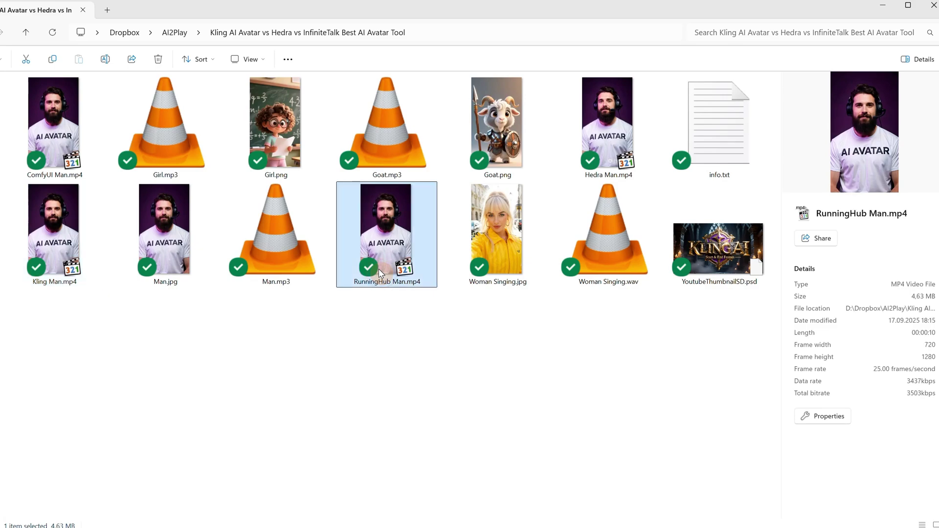
click(47, 142)
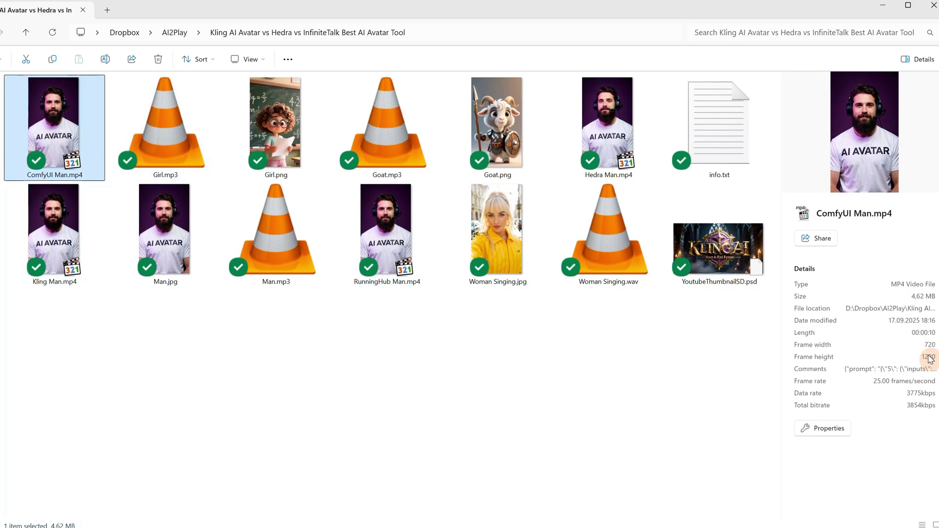